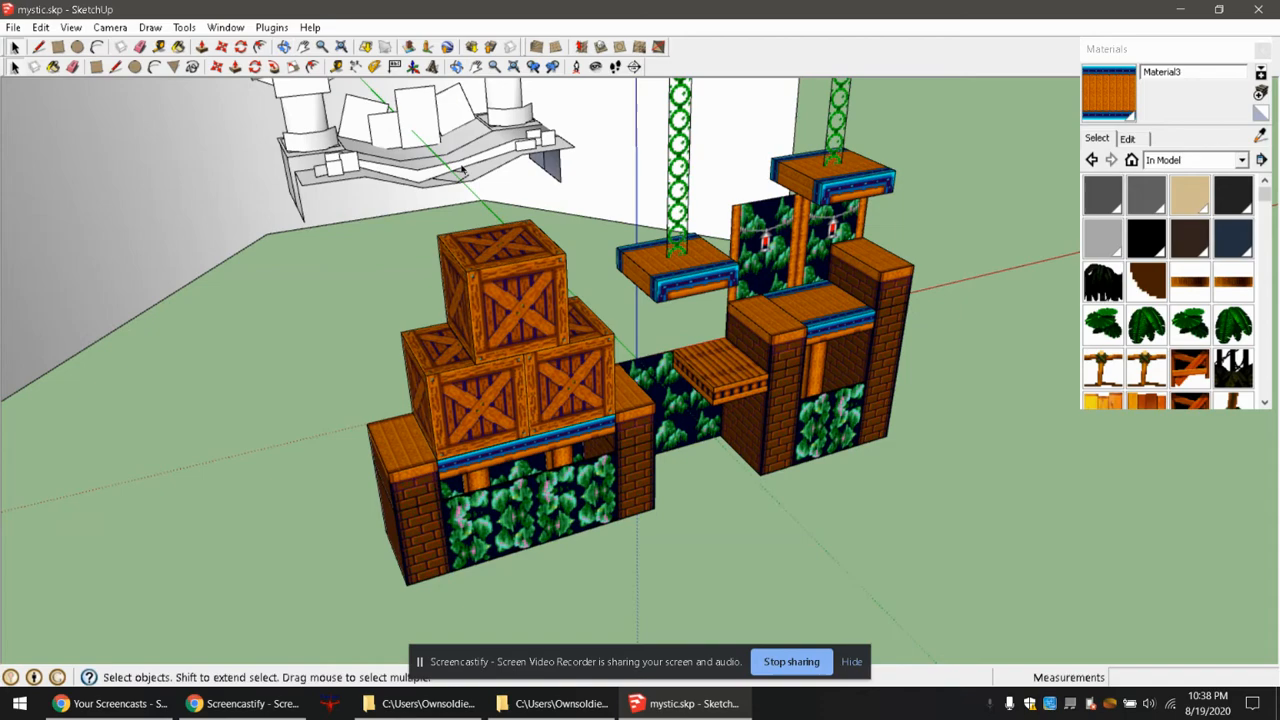
# Delete the untextured white stage and backdrop group behind the textured platforms.
pyautogui.scroll(5, 478, 187)
pyautogui.scroll(-2, 500, 245)
pyautogui.click(507, 258)
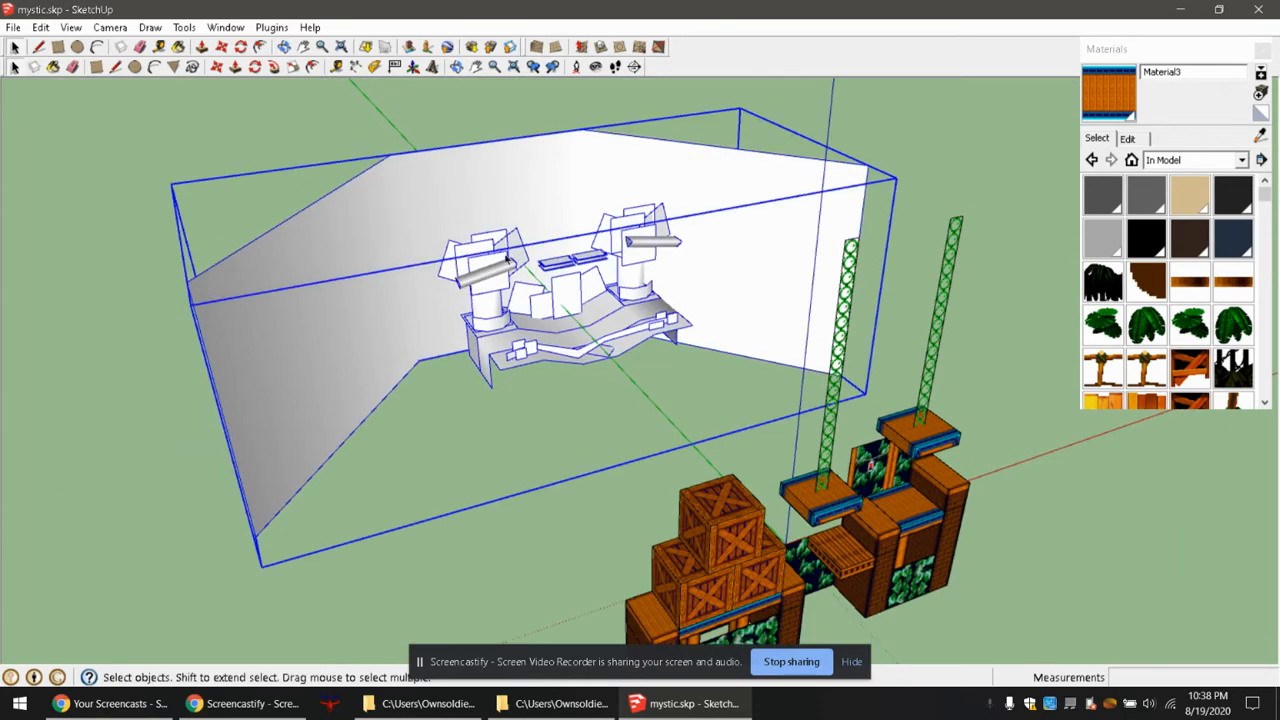
pyautogui.moveTo(507, 258); pyautogui.dragTo(474, 240, button='middle')
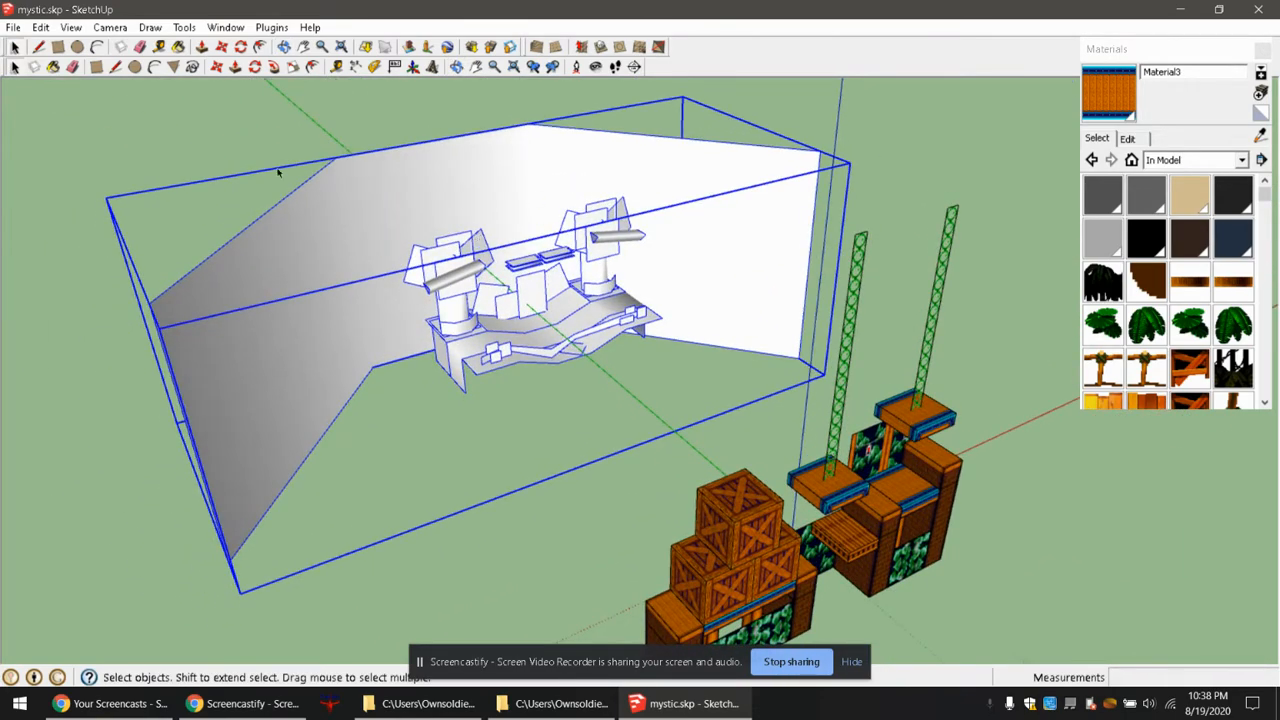
pyautogui.press('Delete')
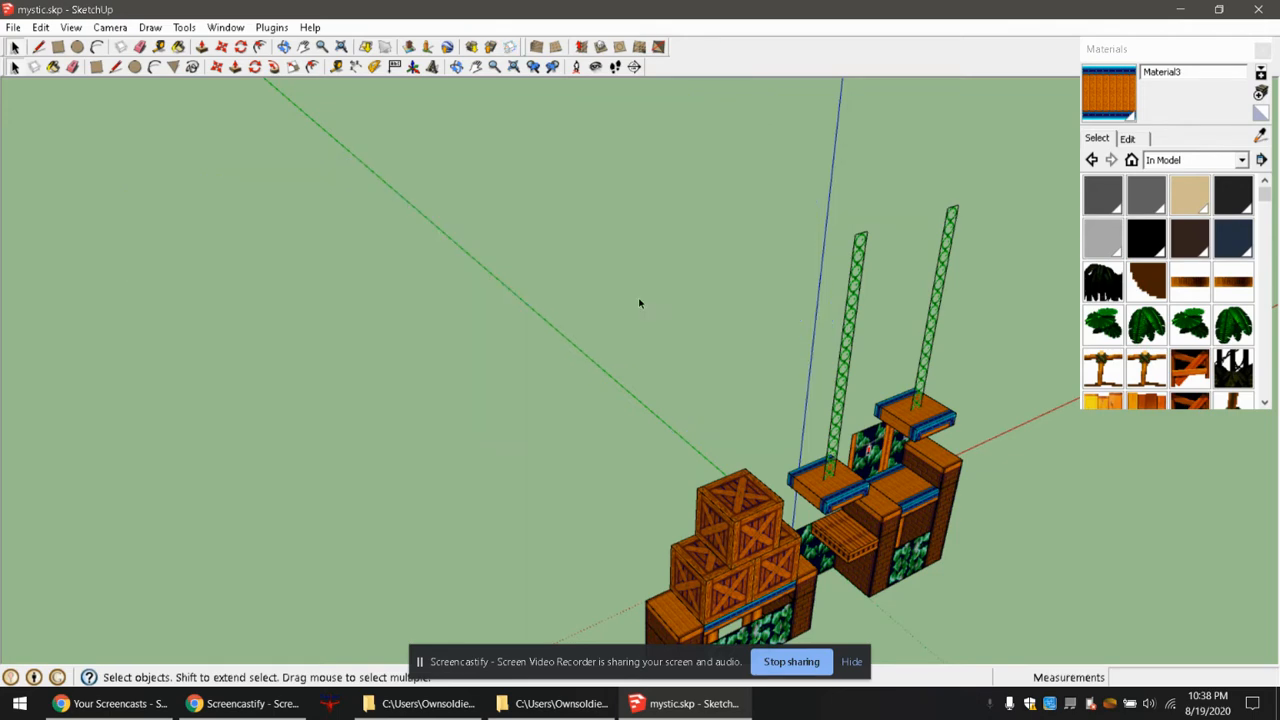
# Examine the stacked crates and the brick base beneath them from several angles.
pyautogui.moveTo(757, 534); pyautogui.dragTo(757, 526, button='middle')
pyautogui.scroll(4, 757, 526)
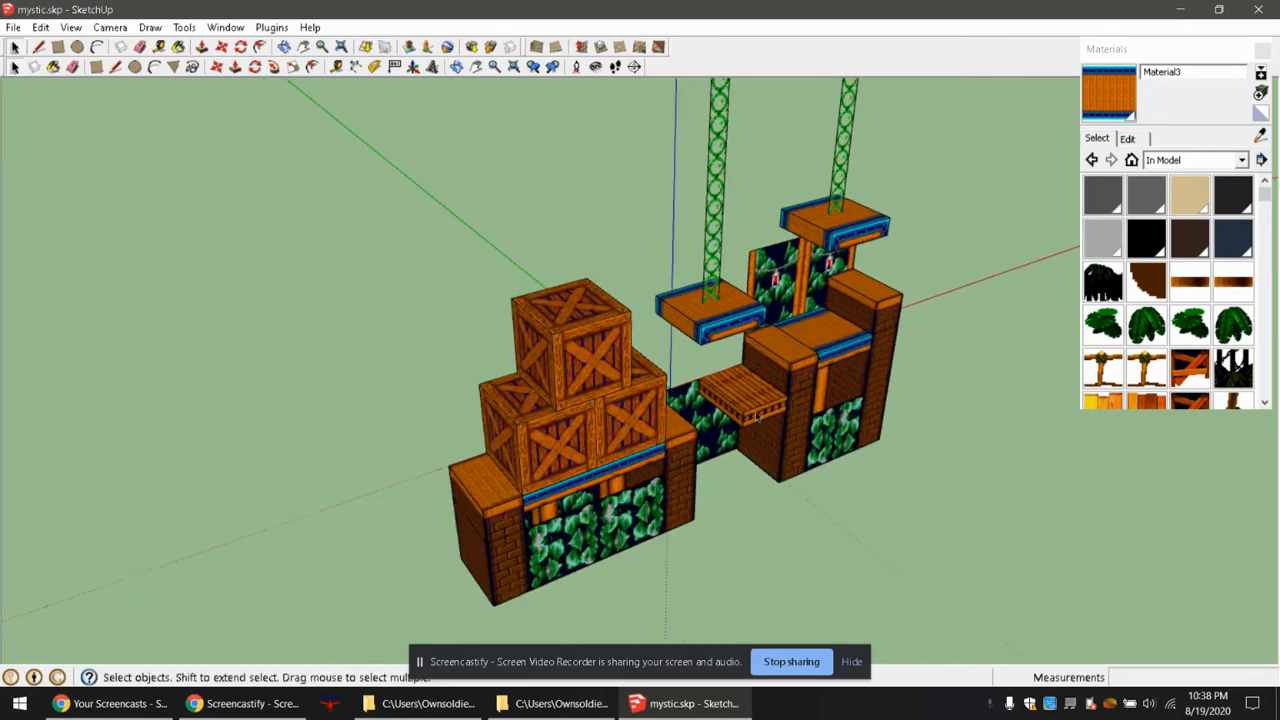
pyautogui.moveTo(624, 376); pyautogui.dragTo(560, 438, button='middle')
pyautogui.scroll(2, 584, 450)
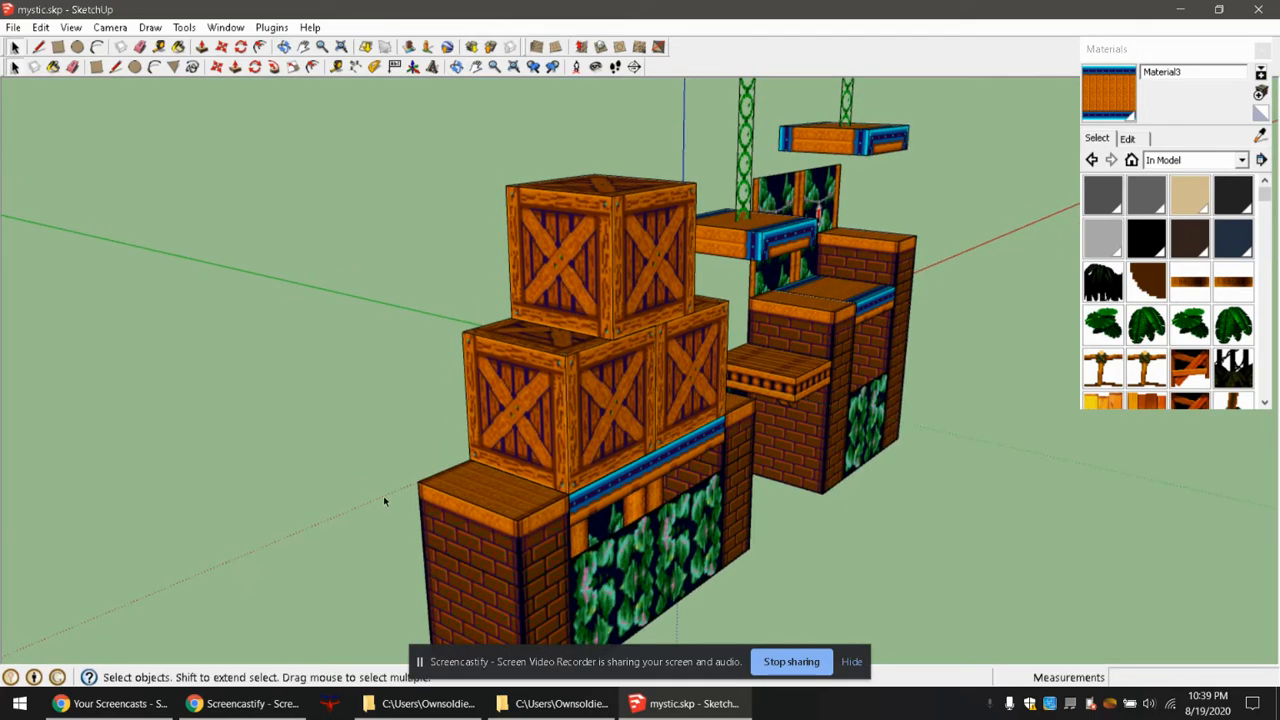
pyautogui.moveTo(859, 284); pyautogui.dragTo(261, 493, button='middle')
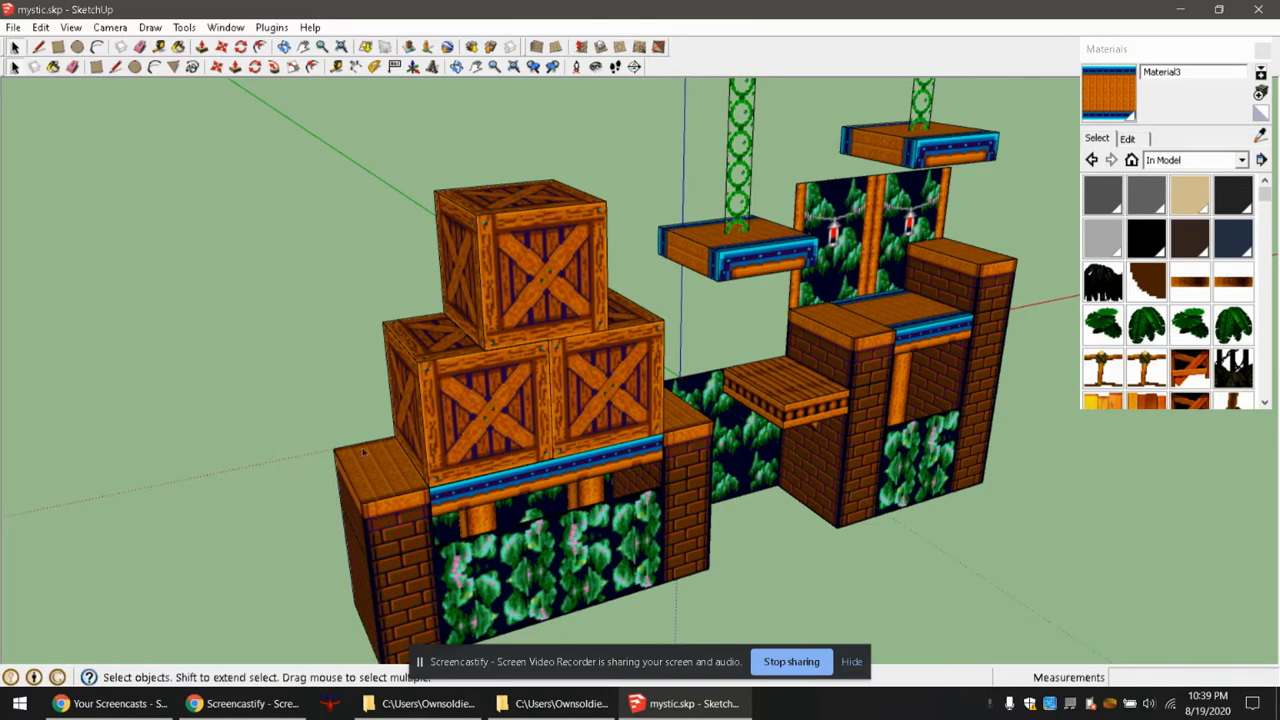
pyautogui.moveTo(645, 422); pyautogui.dragTo(323, 507, button='middle')
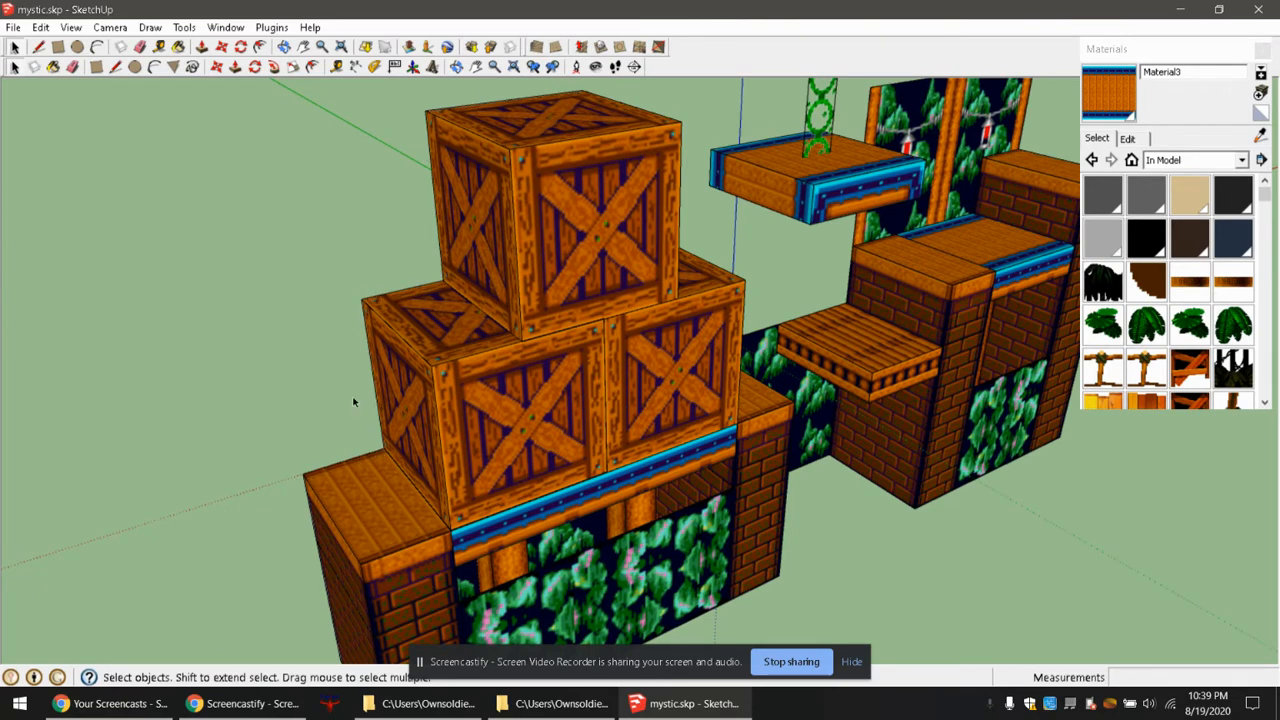
pyautogui.moveTo(631, 322); pyautogui.dragTo(566, 466, button='middle')
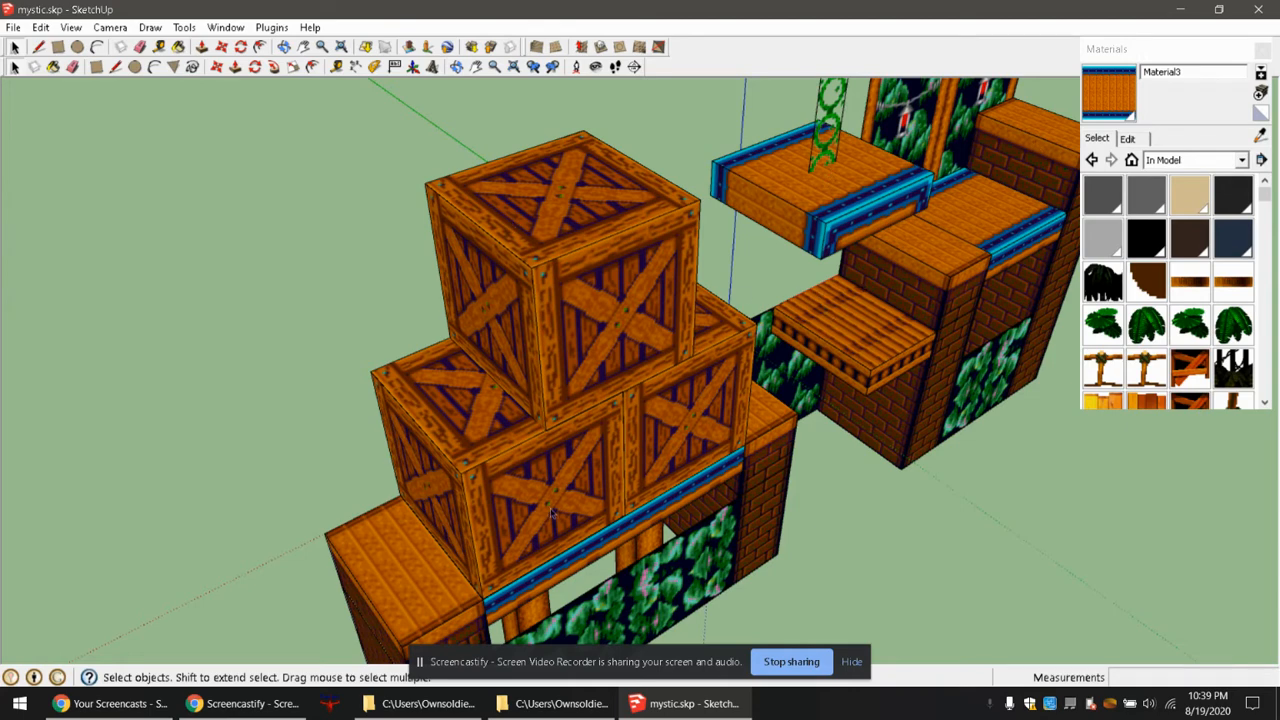
# Move the whole textured platform model 400 m back along the green axis, starting from its end block's top edge.
pyautogui.scroll(-8, 551, 512)
pyautogui.moveTo(484, 196); pyautogui.dragTo(698, 365)
pyautogui.scroll(10, 751, 577)
pyautogui.moveTo(409, 463); pyautogui.dragTo(576, 332, button='middle')
pyautogui.press('m')
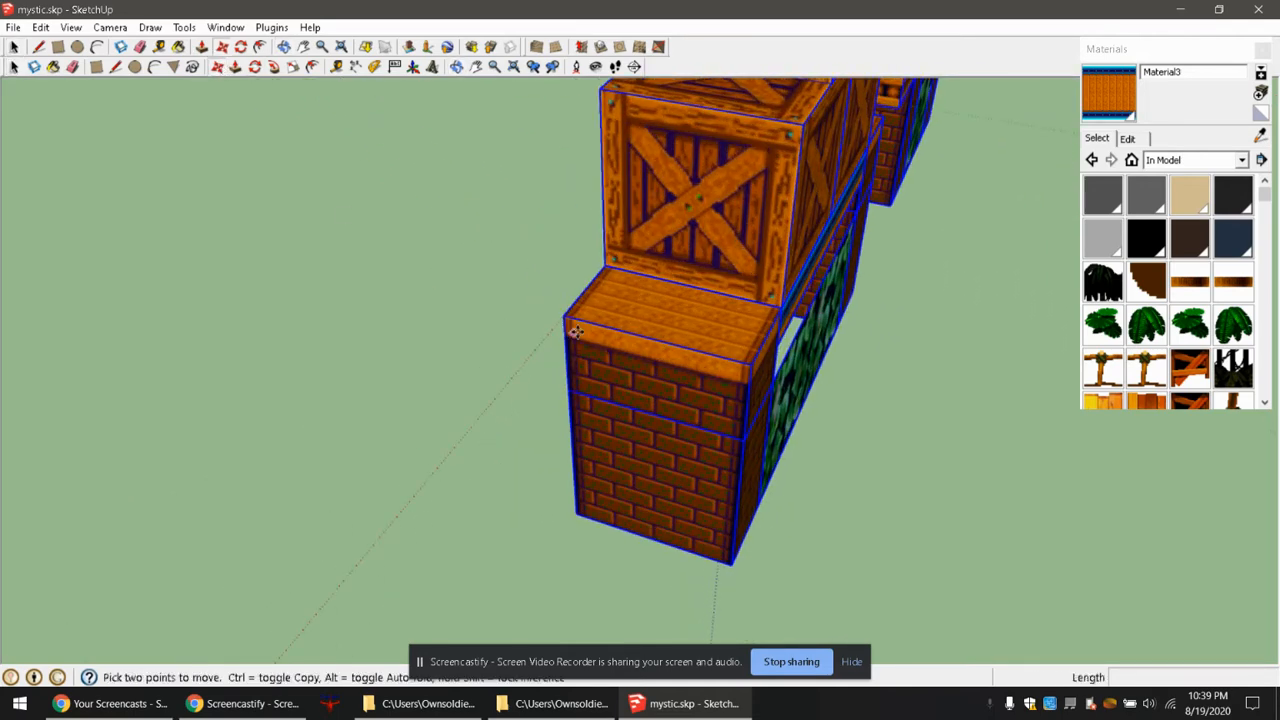
pyautogui.click(662, 340)
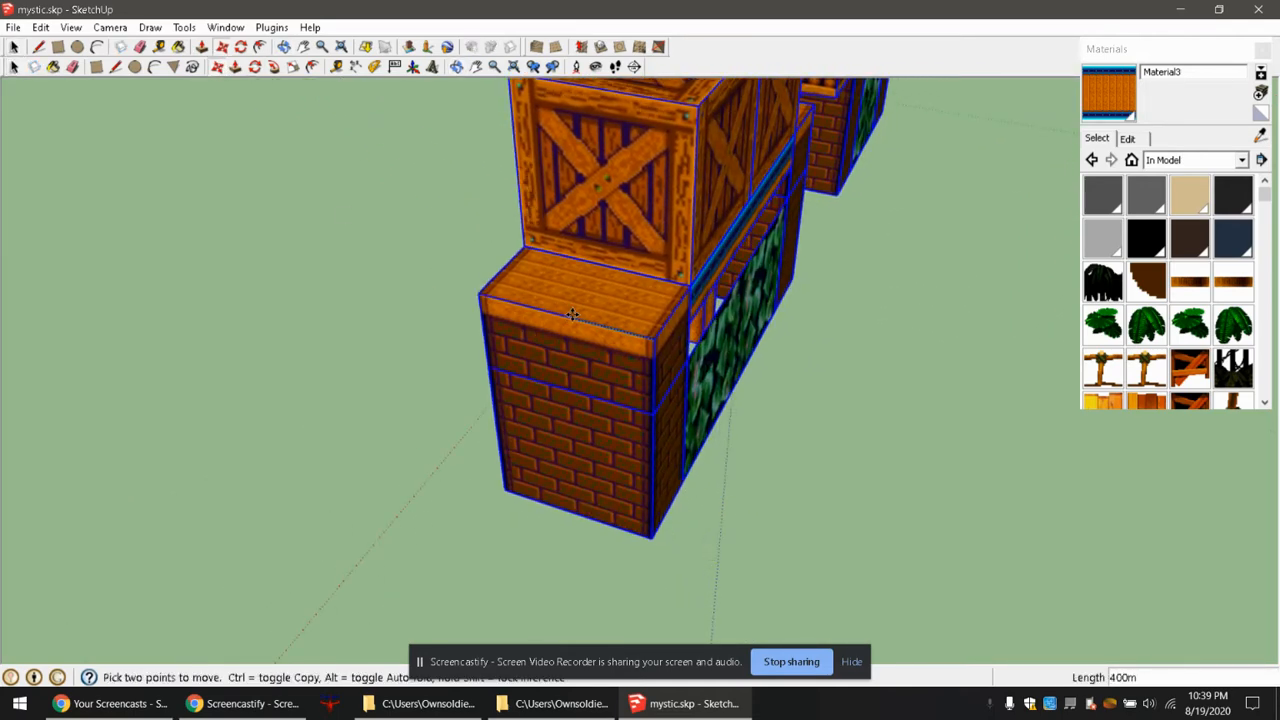
pyautogui.click(566, 315)
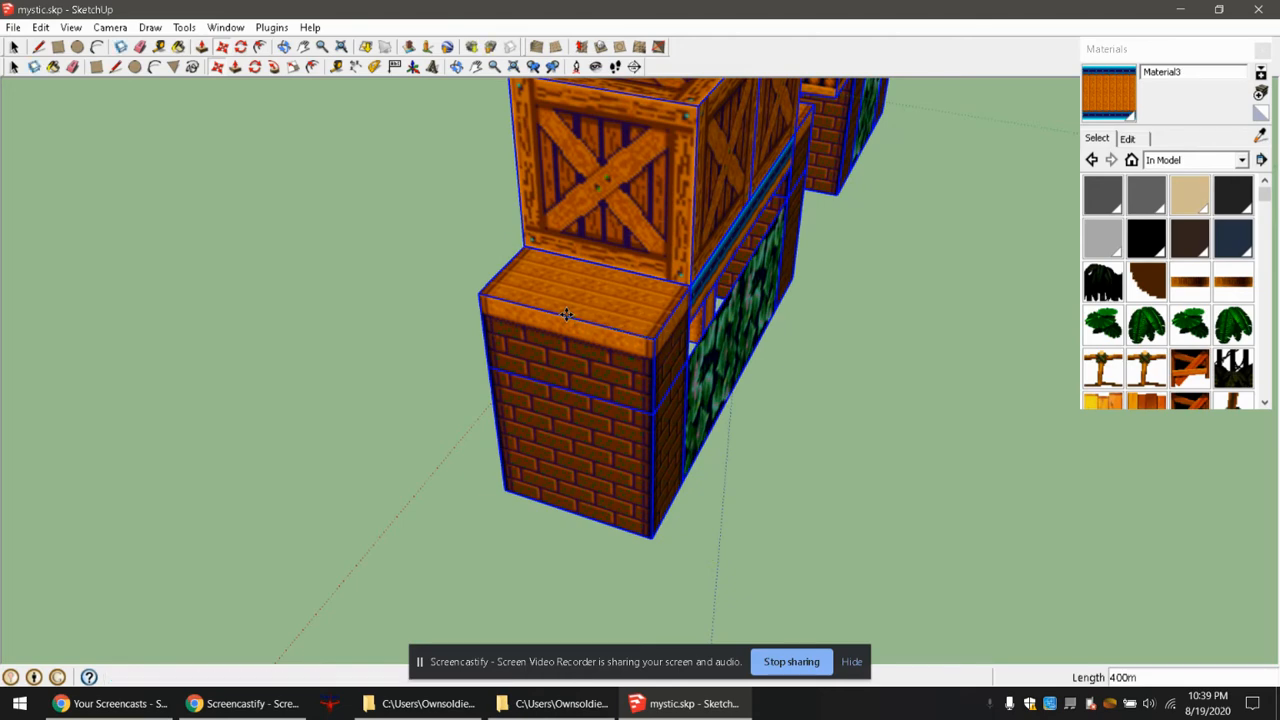
pyautogui.press('space')
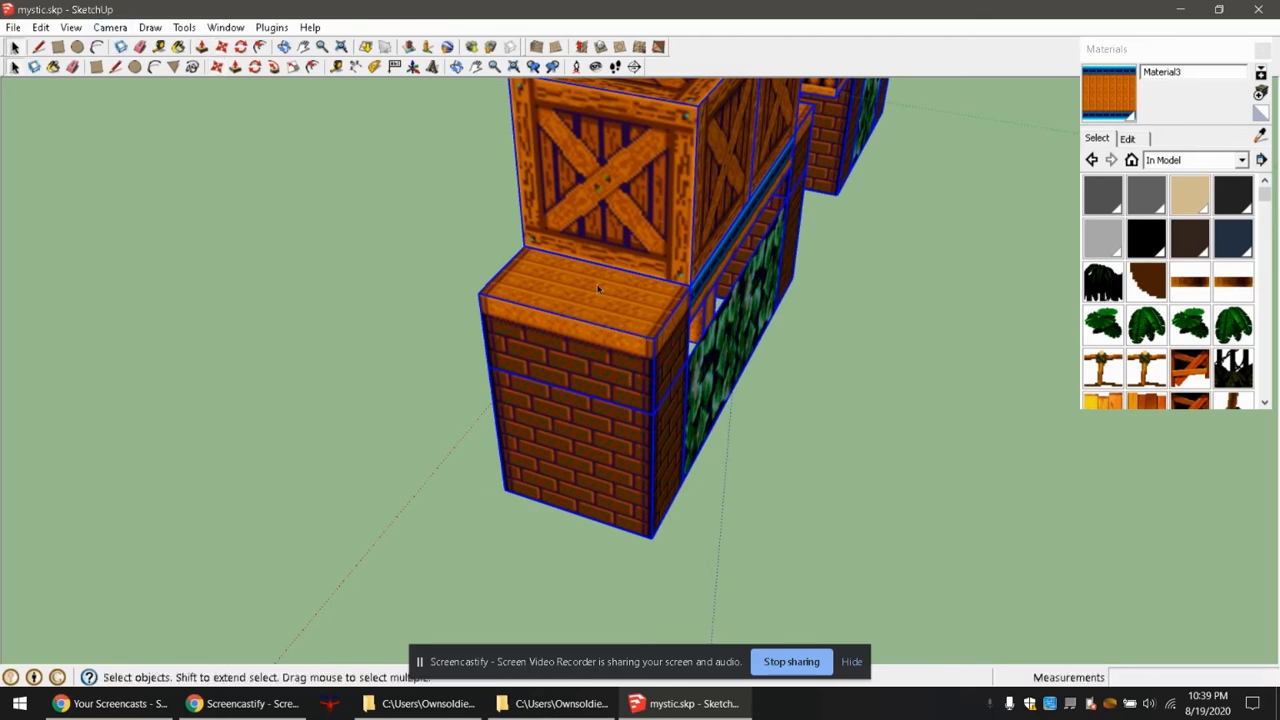
pyautogui.keyDown('shift'); pyautogui.moveTo(632, 215); pyautogui.dragTo(640, 364, button='middle'); pyautogui.keyUp('shift')
pyautogui.moveTo(652, 464); pyautogui.dragTo(223, 310, button='middle')
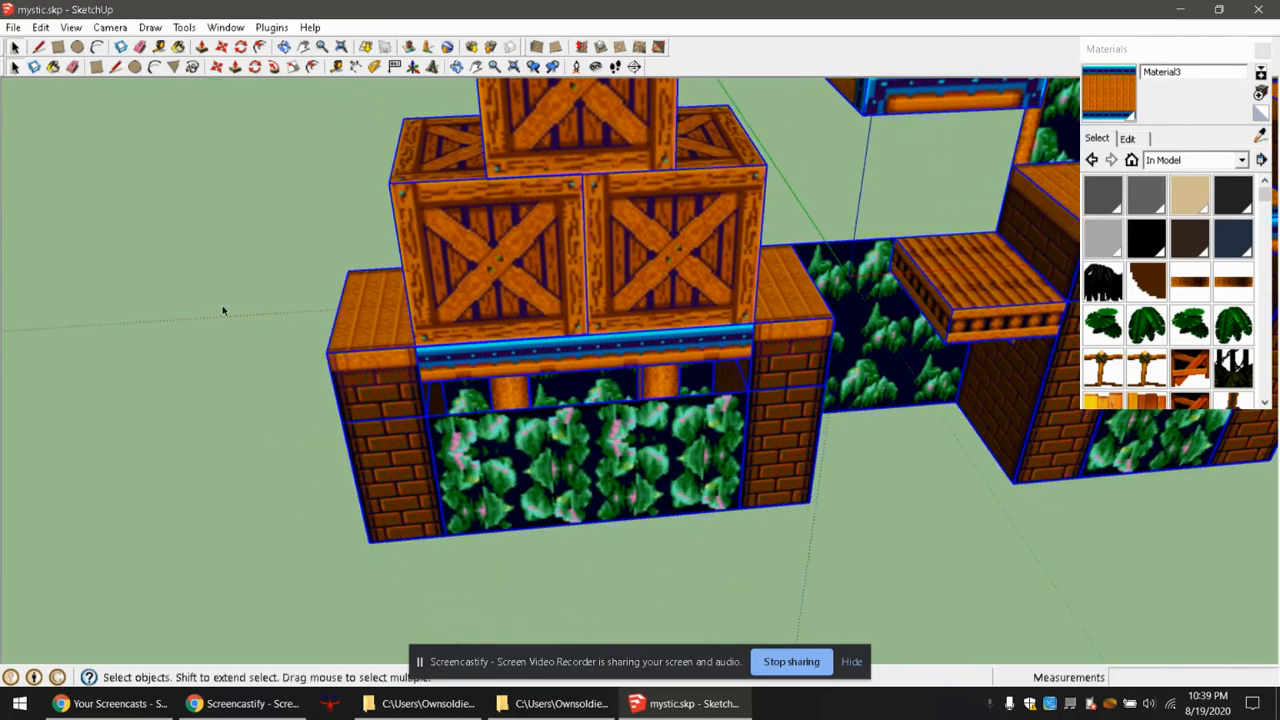
pyautogui.click(253, 319)
# Examine the brick towers, wooden bridge and hanging platforms from the front and above.
pyautogui.moveTo(971, 284); pyautogui.dragTo(583, 348, button='middle')
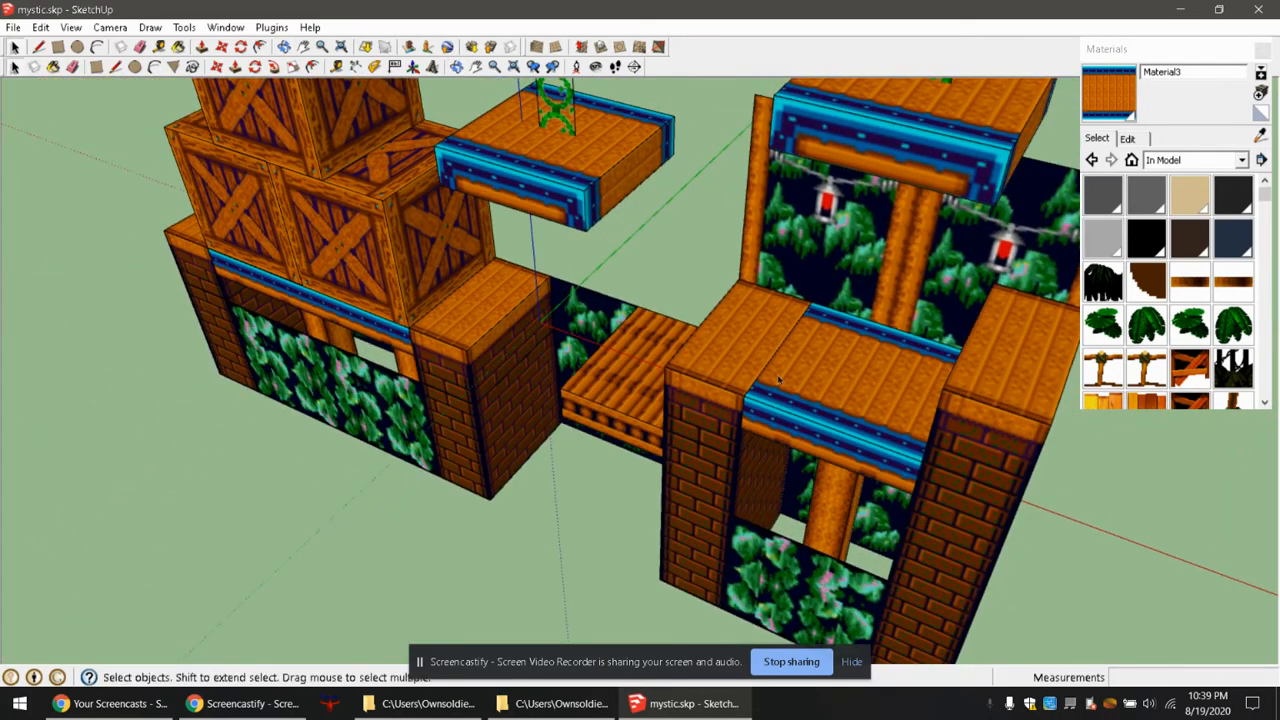
pyautogui.moveTo(778, 378); pyautogui.dragTo(522, 342, button='middle')
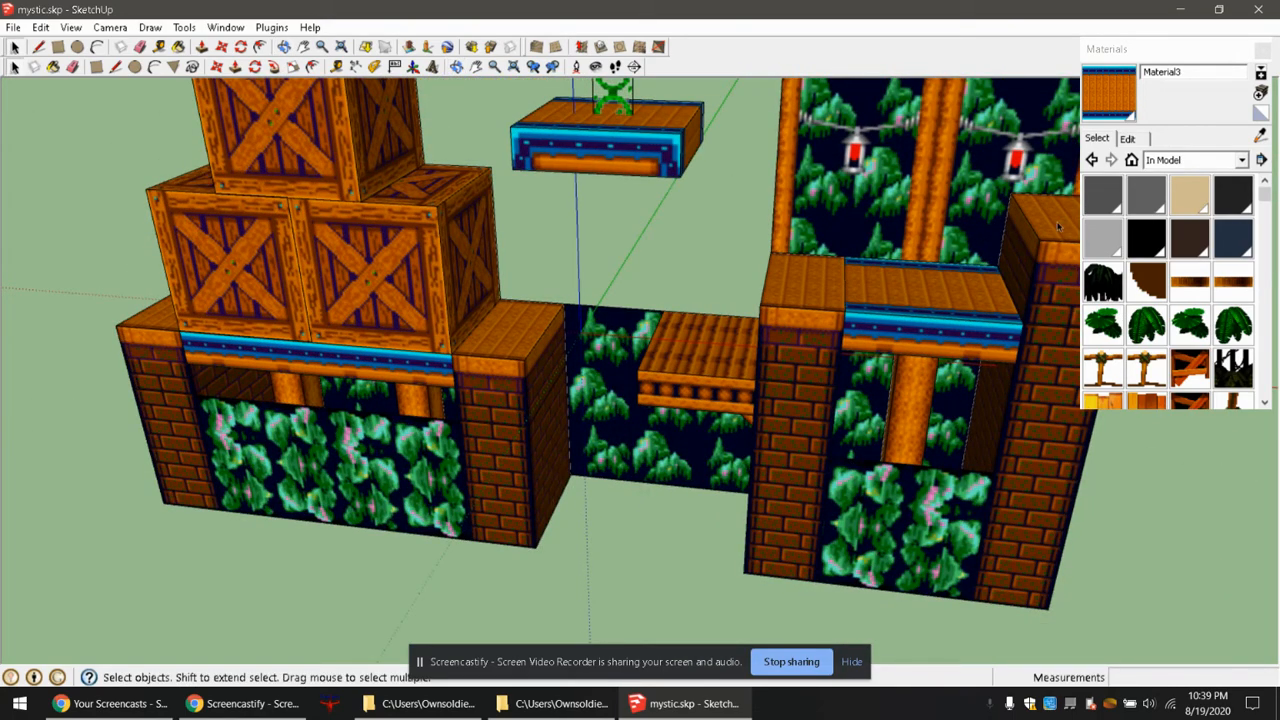
pyautogui.middleClick(351, 177)
pyautogui.middleClick(351, 177)
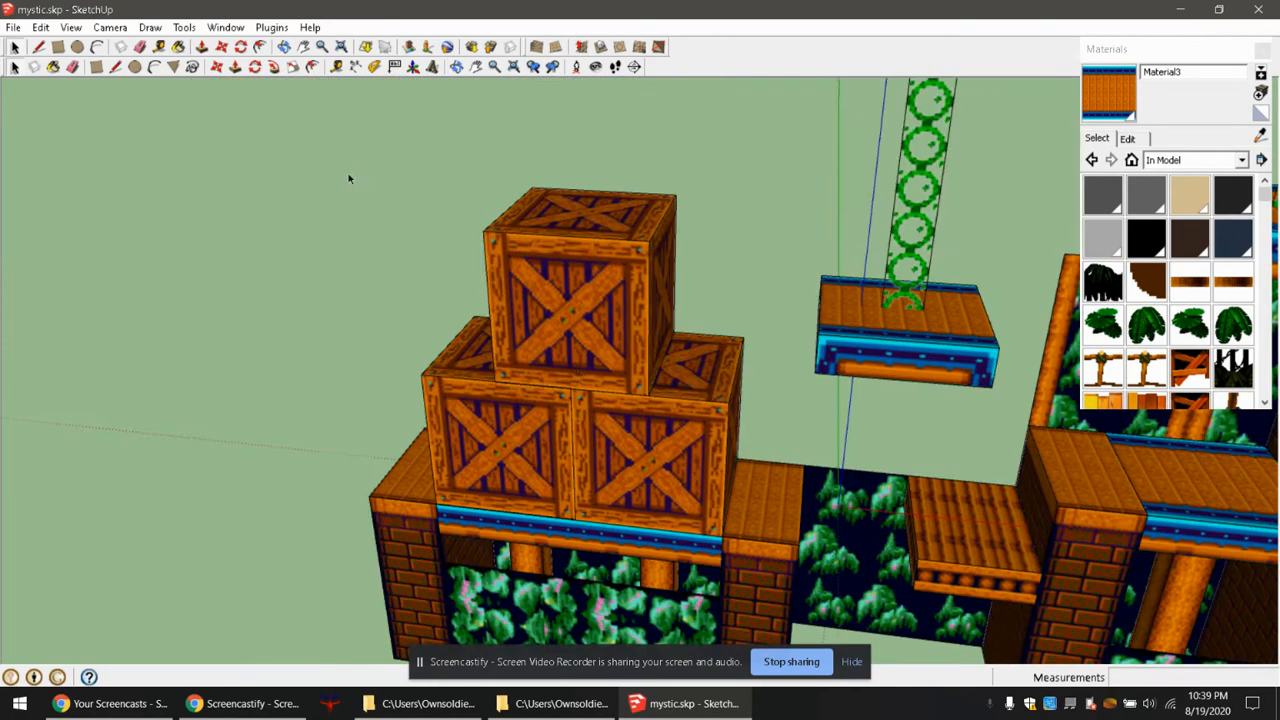
pyautogui.moveTo(909, 427); pyautogui.dragTo(722, 271, button='middle')
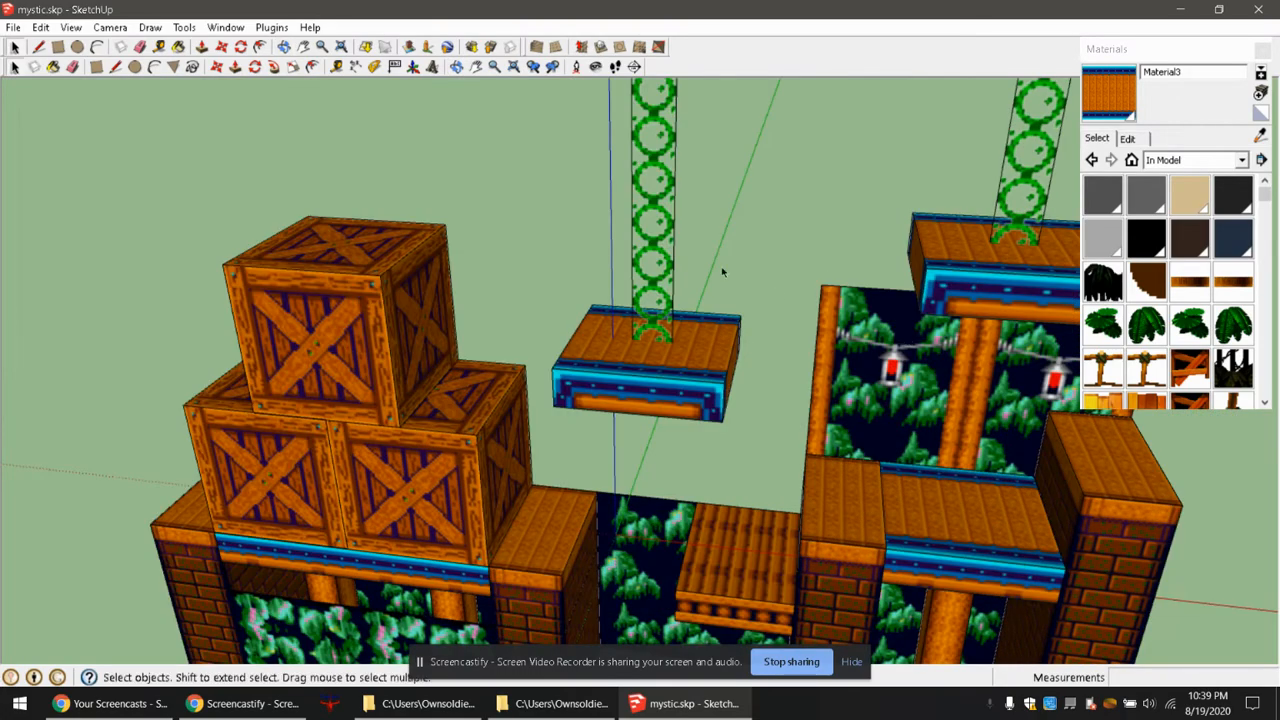
# Try to move the green chain on the lower hanging platform 400 m back to the platform's rear edge.
pyautogui.scroll(5, 666, 218)
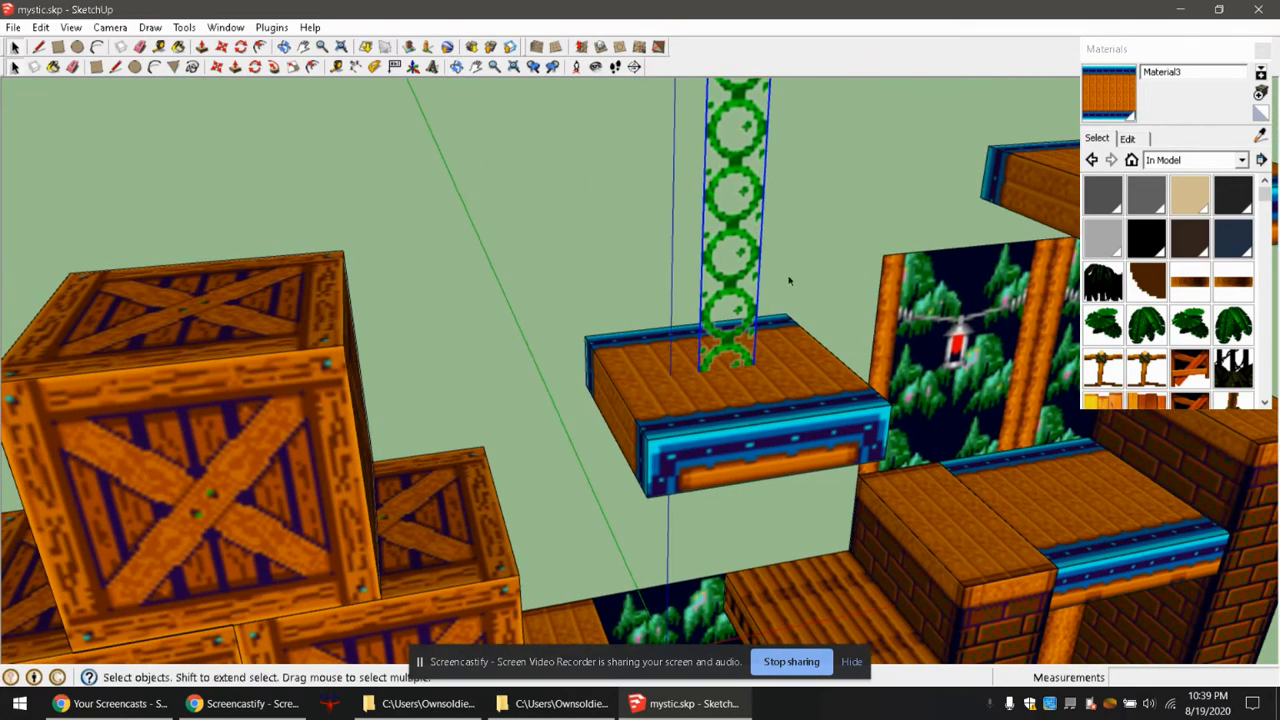
pyautogui.moveTo(736, 256); pyautogui.dragTo(767, 281, button='middle')
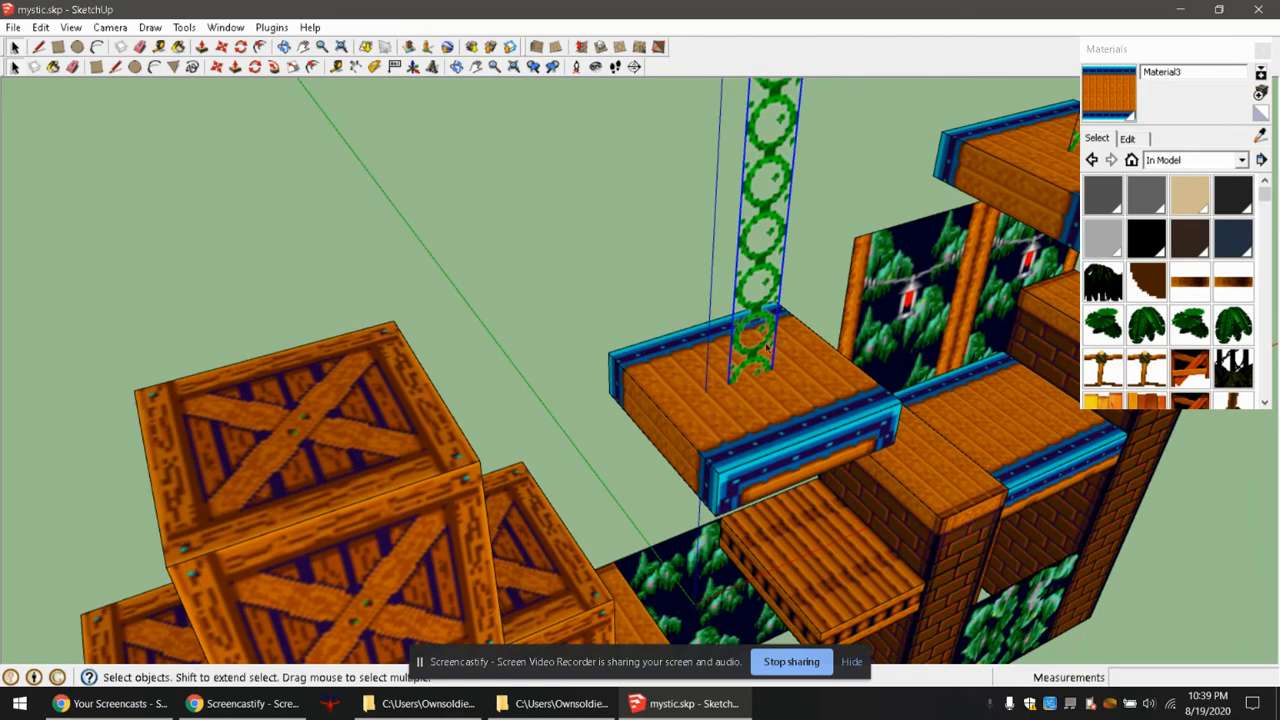
pyautogui.moveTo(768, 347); pyautogui.dragTo(771, 351, button='middle')
pyautogui.moveTo(913, 148); pyautogui.dragTo(918, 175, button='middle')
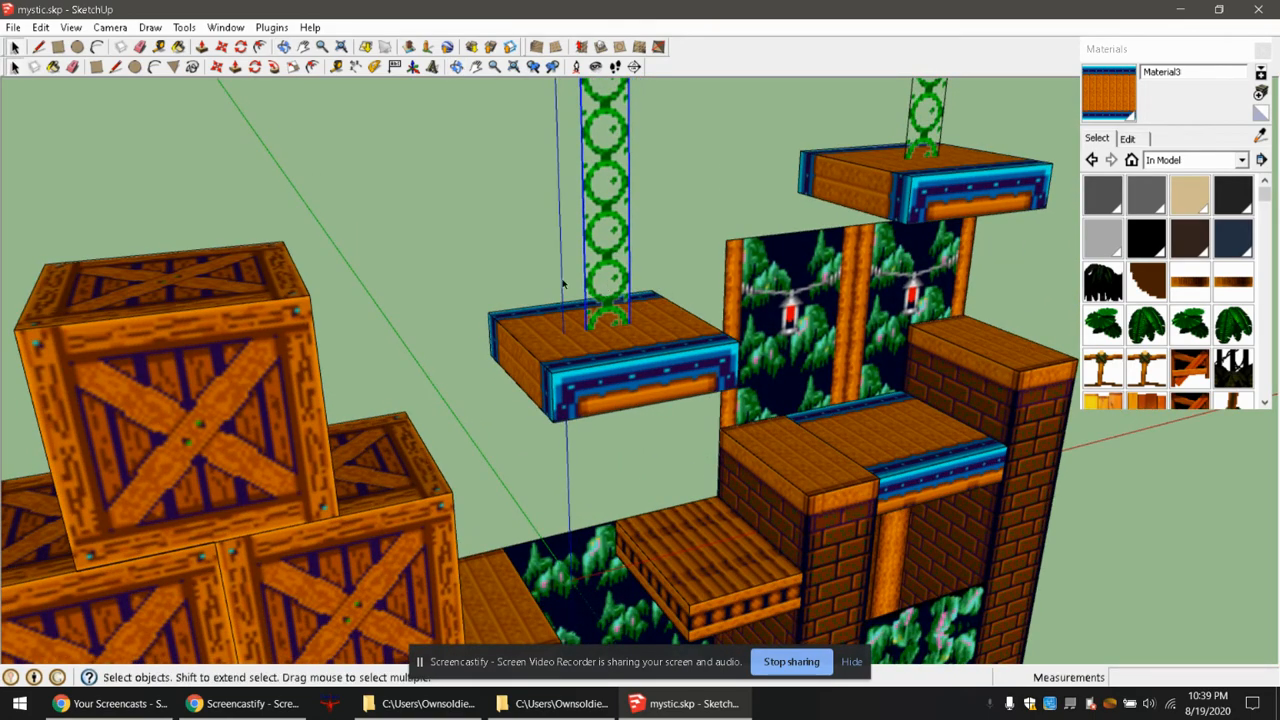
pyautogui.moveTo(622, 255); pyautogui.dragTo(540, 295, button='middle')
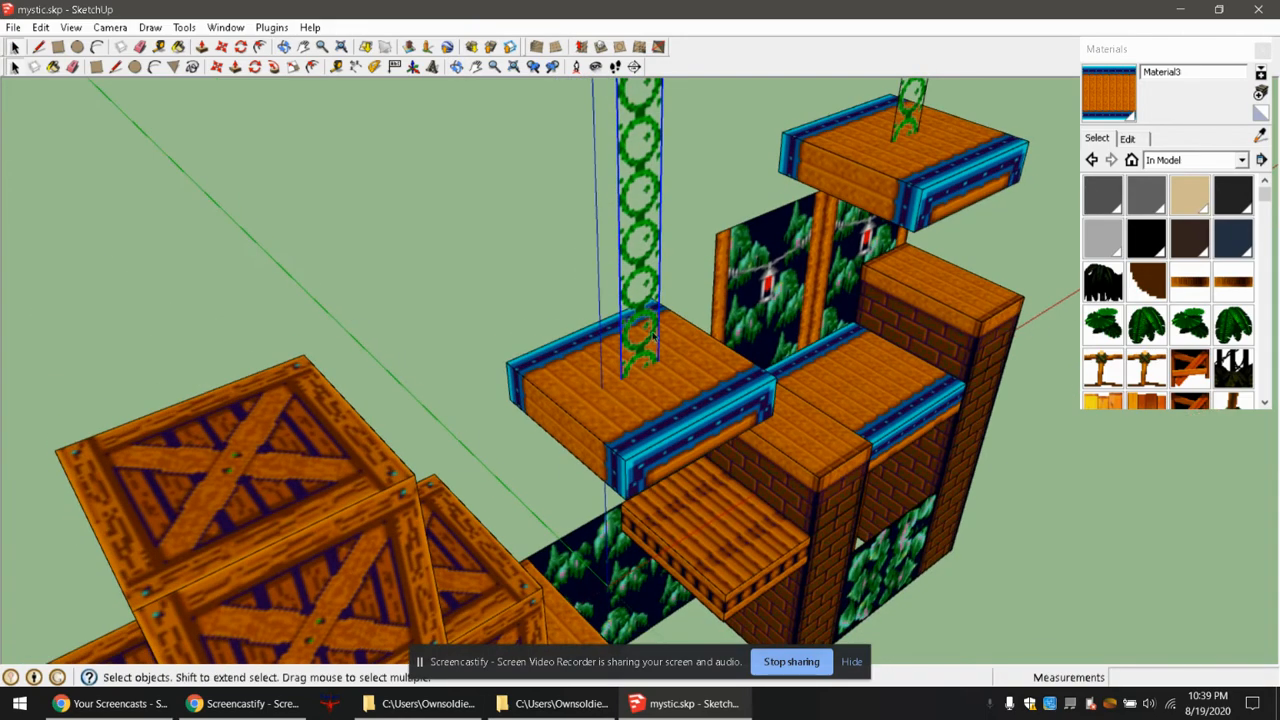
pyautogui.scroll(4, 506, 306)
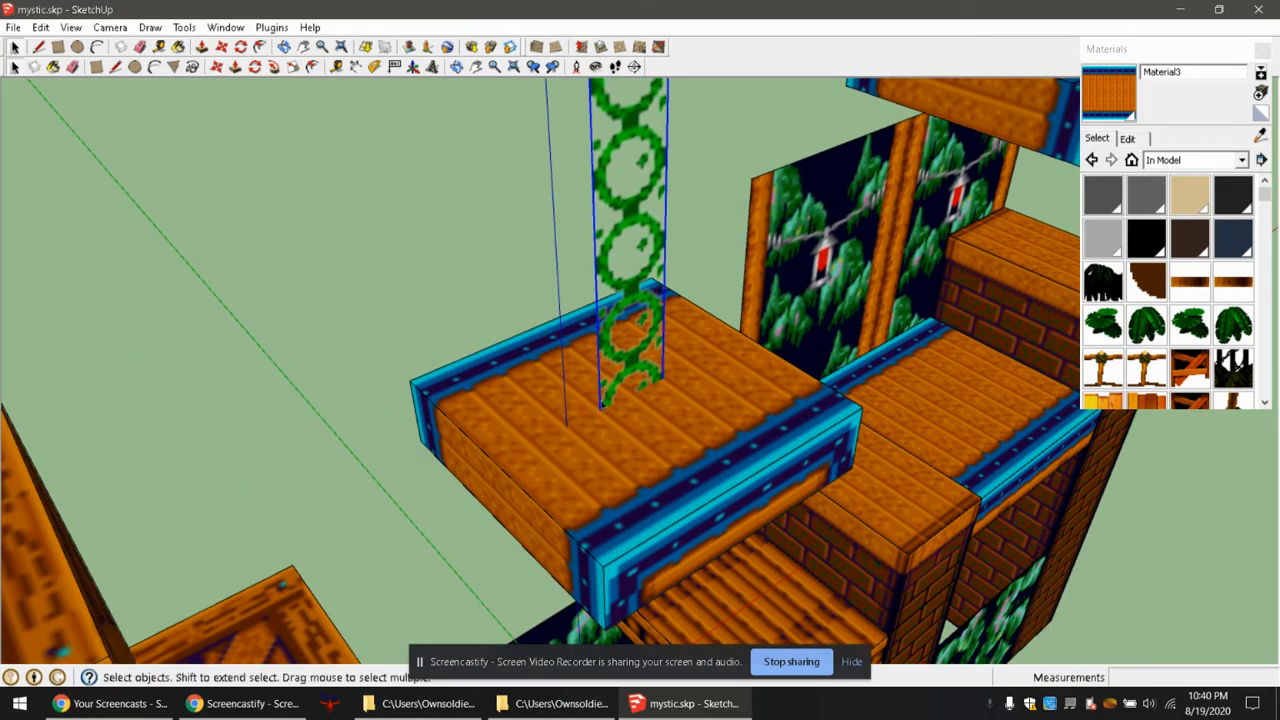
pyautogui.press('m')
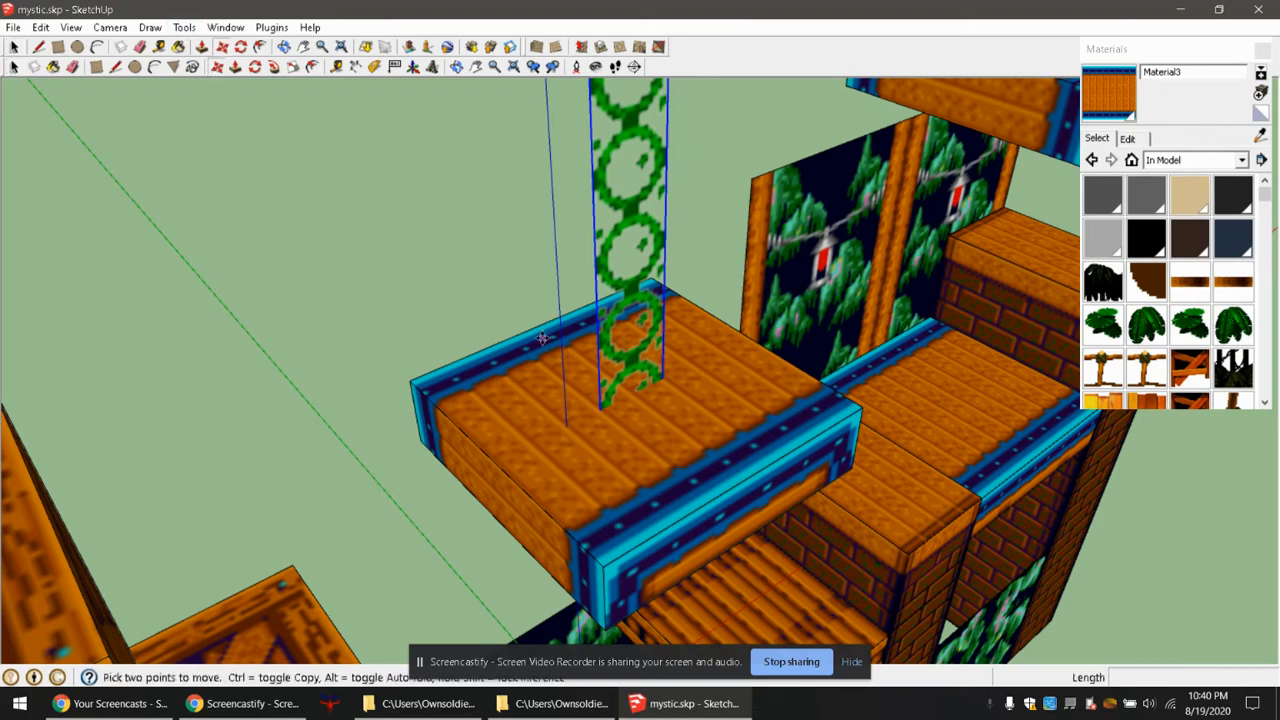
pyautogui.click(604, 411)
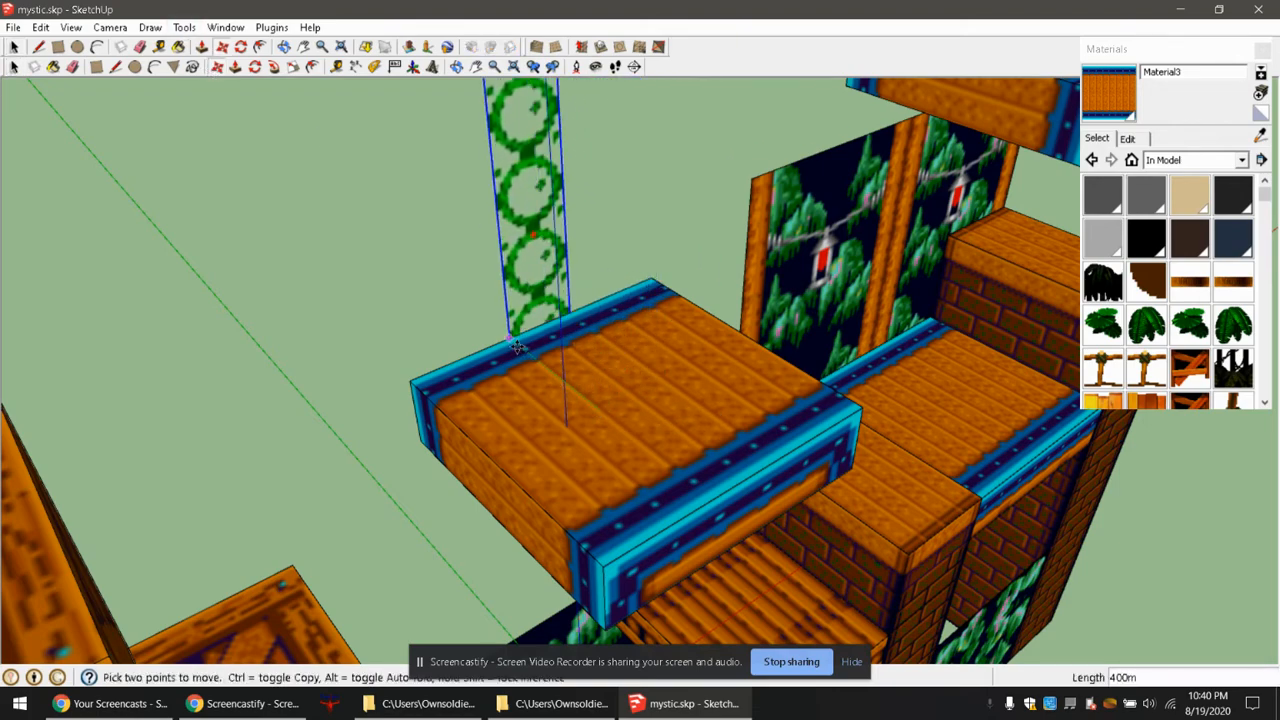
pyautogui.click(518, 346)
# Check the chain's placement at the platform's rear edge and undo its move.
pyautogui.moveTo(857, 403); pyautogui.dragTo(697, 239, button='middle')
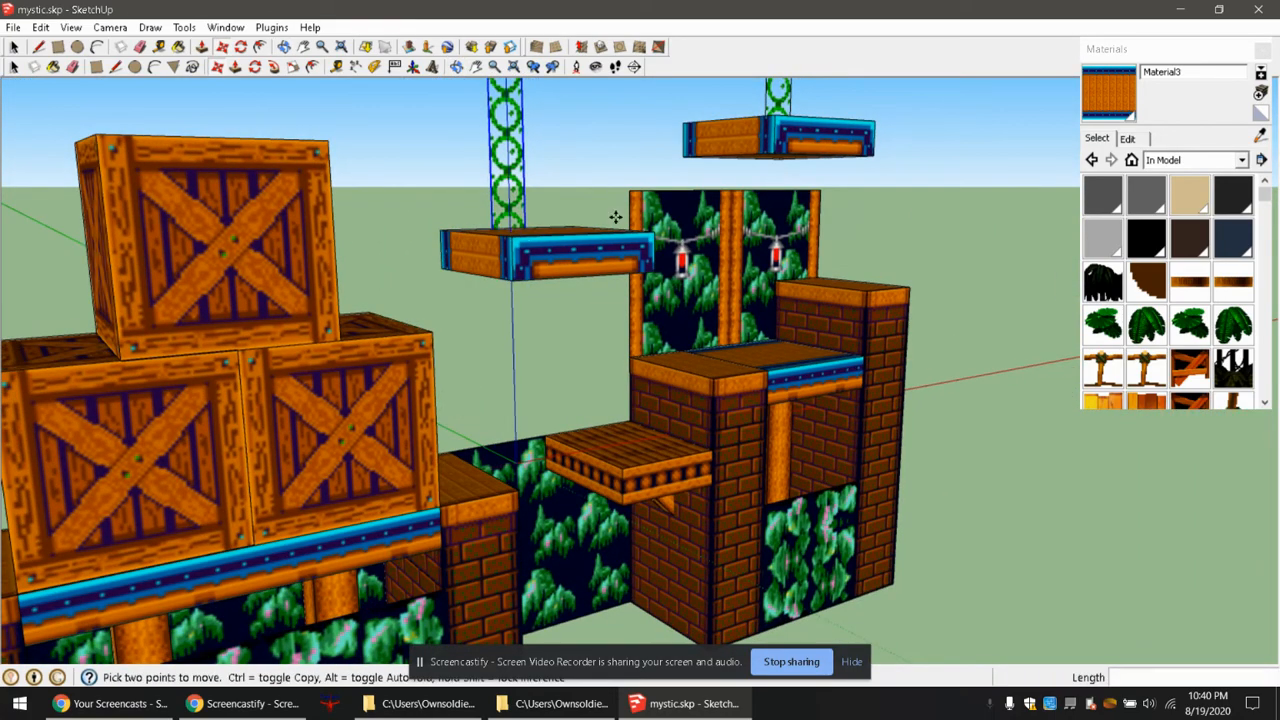
pyautogui.moveTo(615, 217); pyautogui.dragTo(530, 279, button='middle')
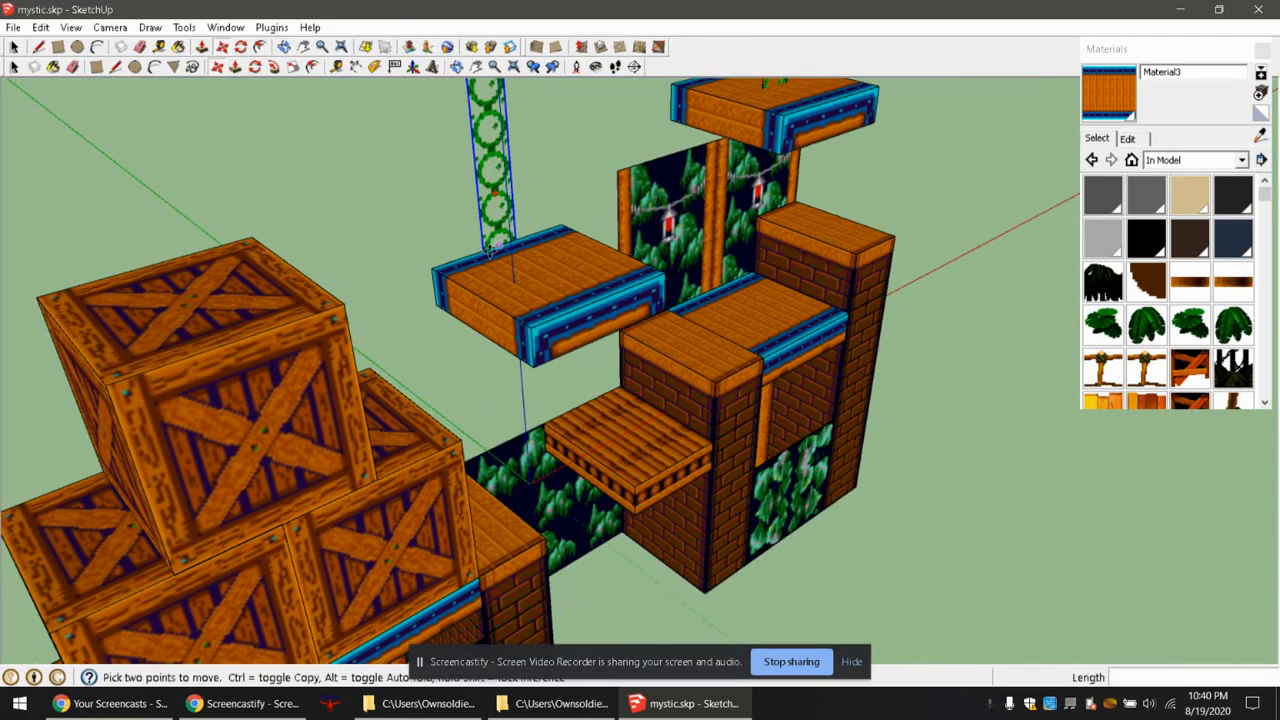
pyautogui.moveTo(688, 250); pyautogui.dragTo(651, 366, button='middle')
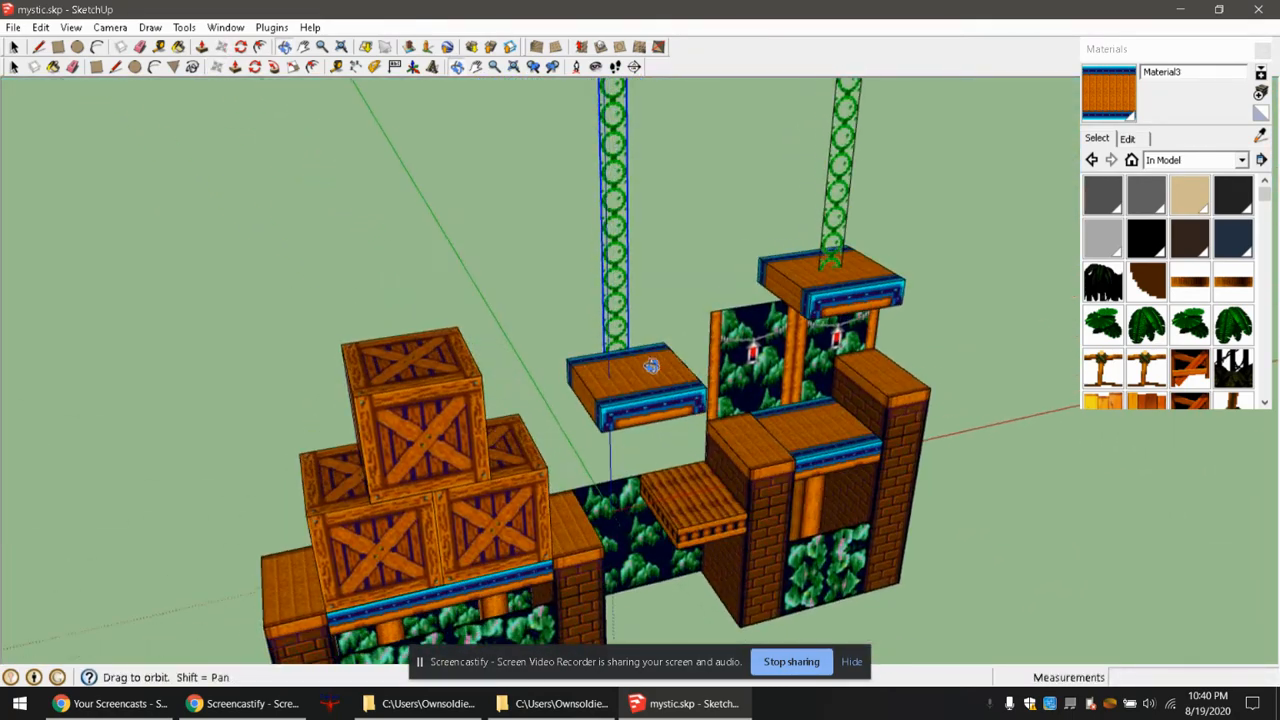
pyautogui.click(14, 47)
pyautogui.scroll(3, 587, 323)
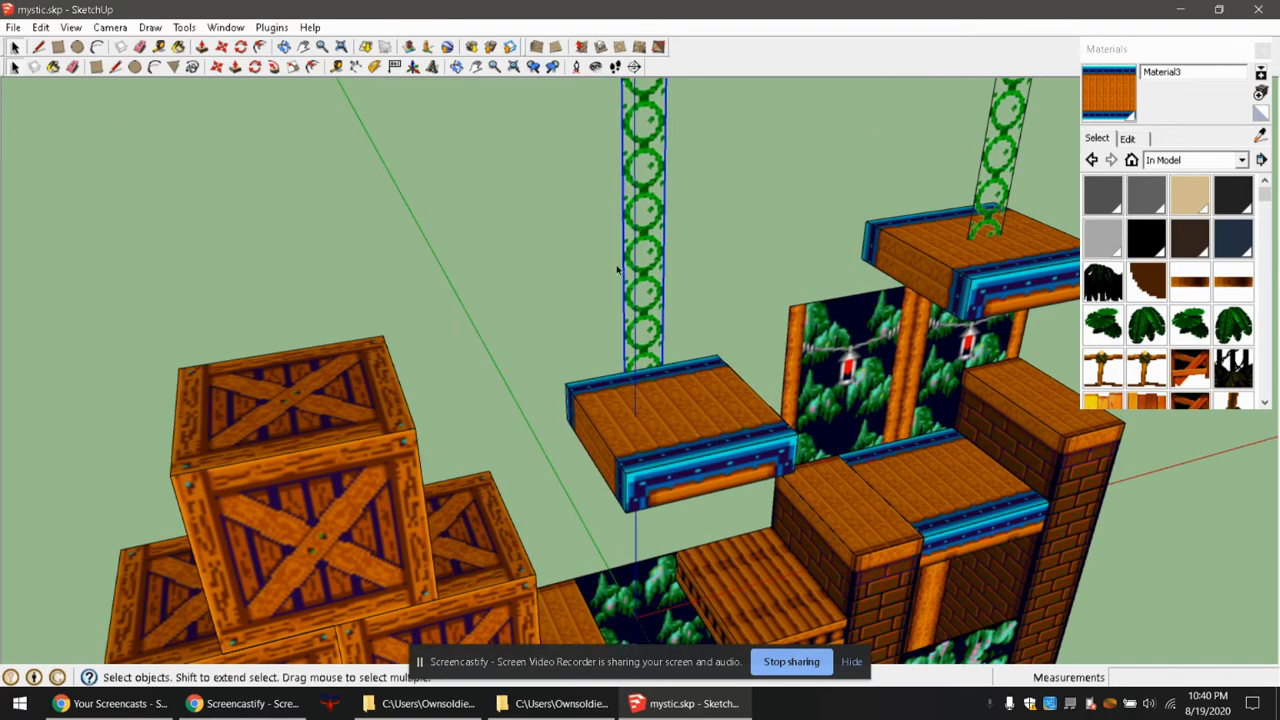
pyautogui.moveTo(617, 268); pyautogui.dragTo(598, 341, button='middle')
pyautogui.moveTo(632, 400); pyautogui.dragTo(556, 349, button='middle')
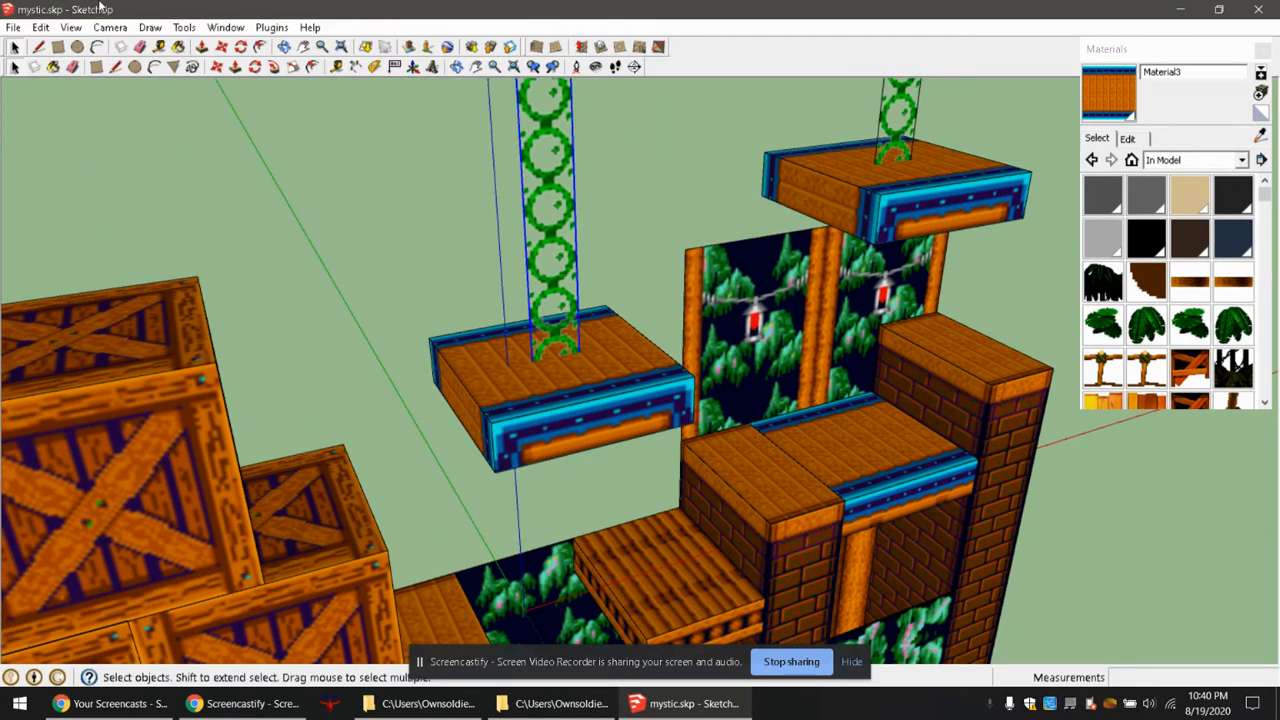
# Inspect where the chain meets the lower hanging platform and review the overall model layout.
pyautogui.scroll(3, 526, 368)
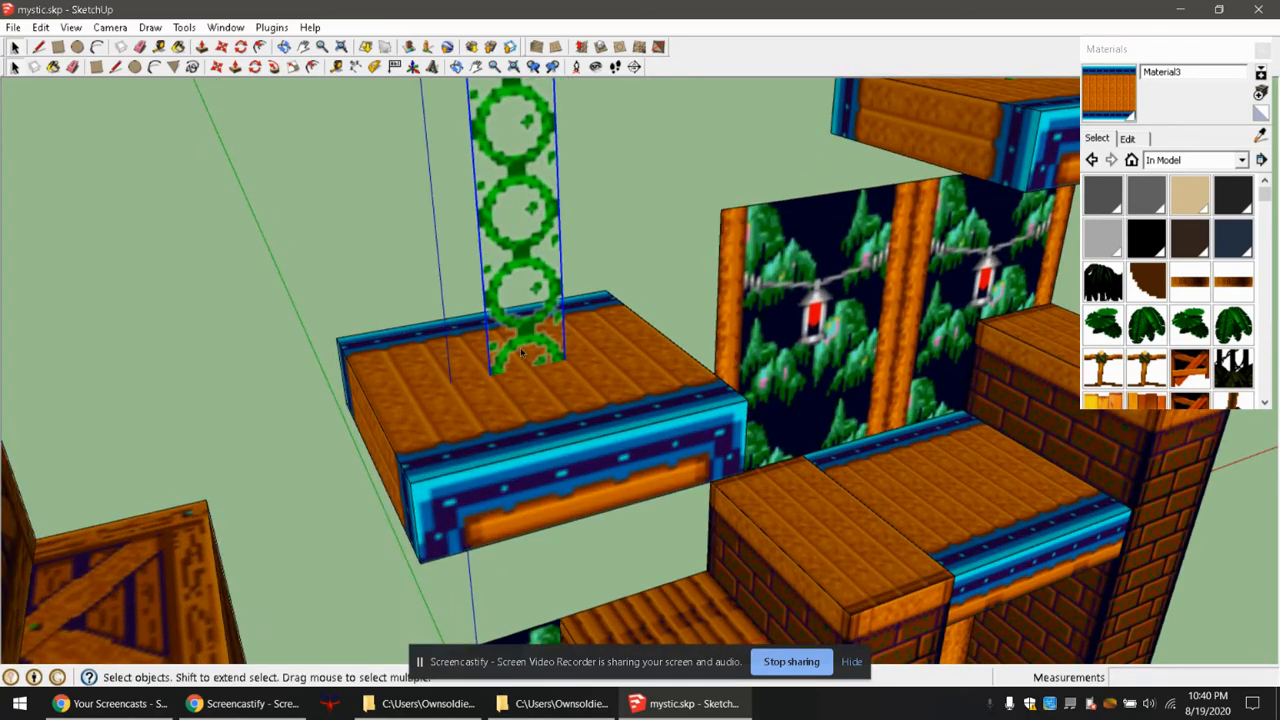
pyautogui.scroll(-5, 566, 350)
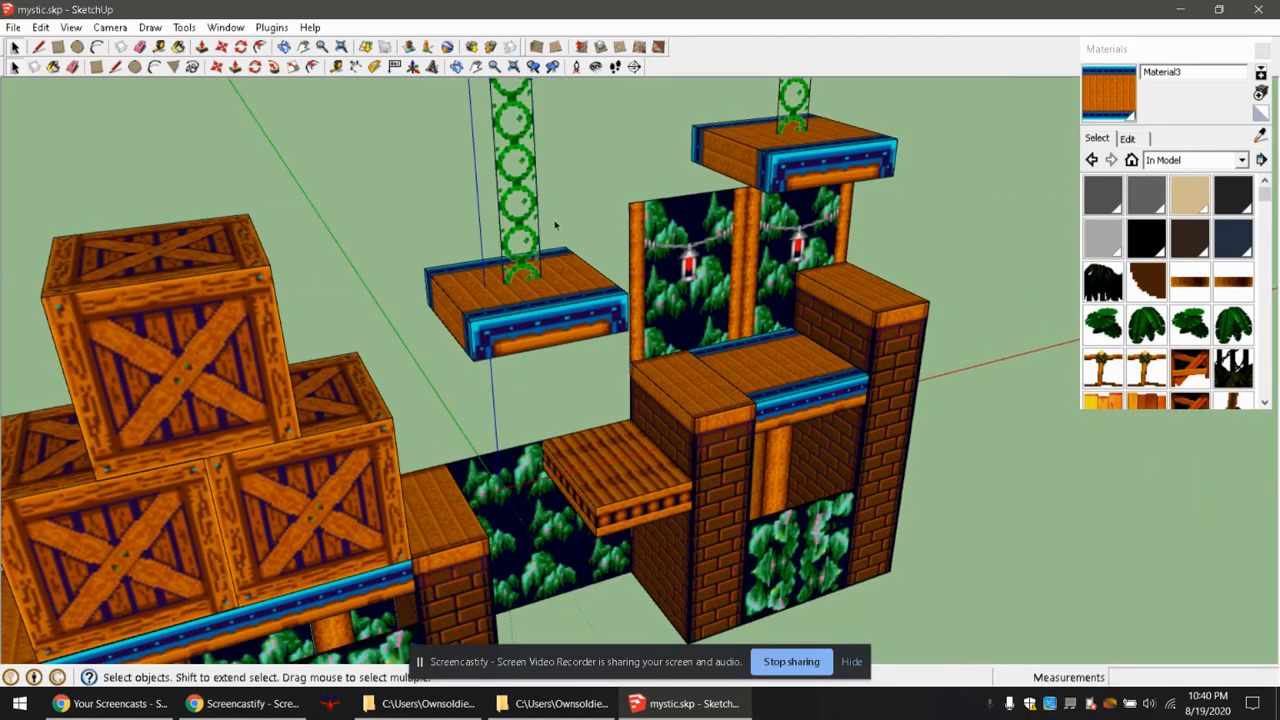
pyautogui.moveTo(558, 228); pyautogui.dragTo(486, 229, button='middle')
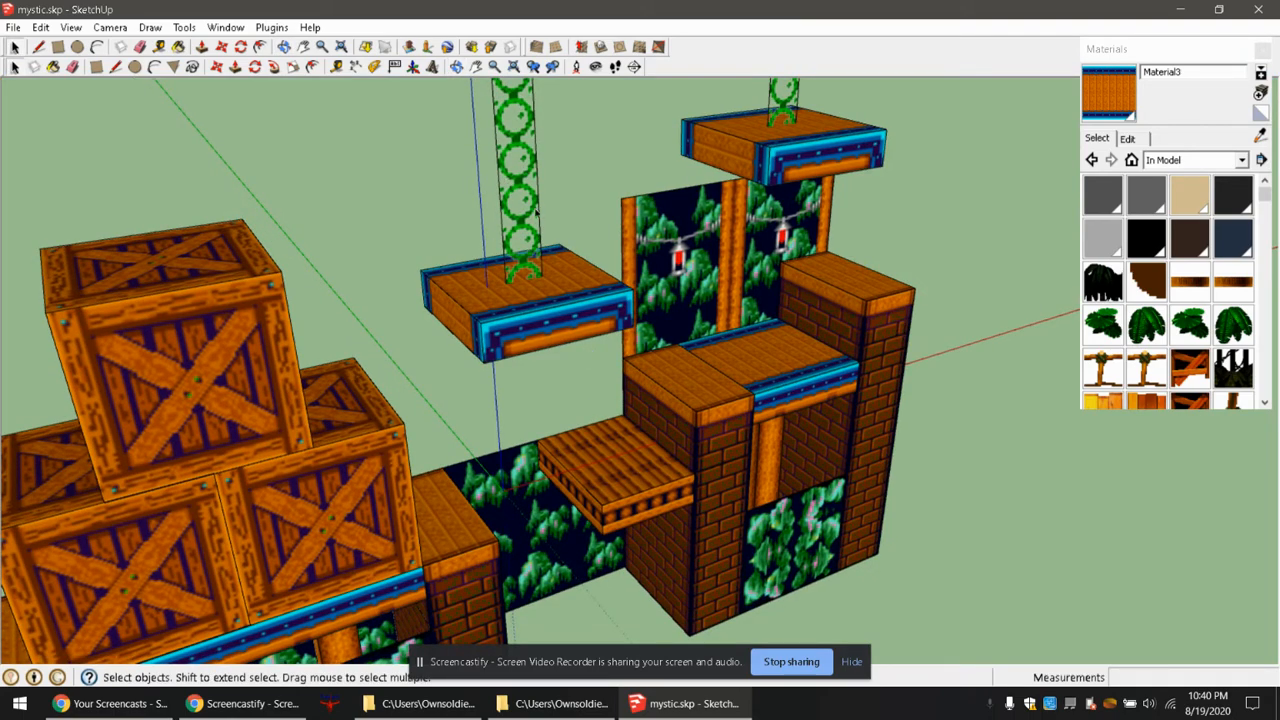
pyautogui.moveTo(510, 302); pyautogui.dragTo(639, 399, button='middle')
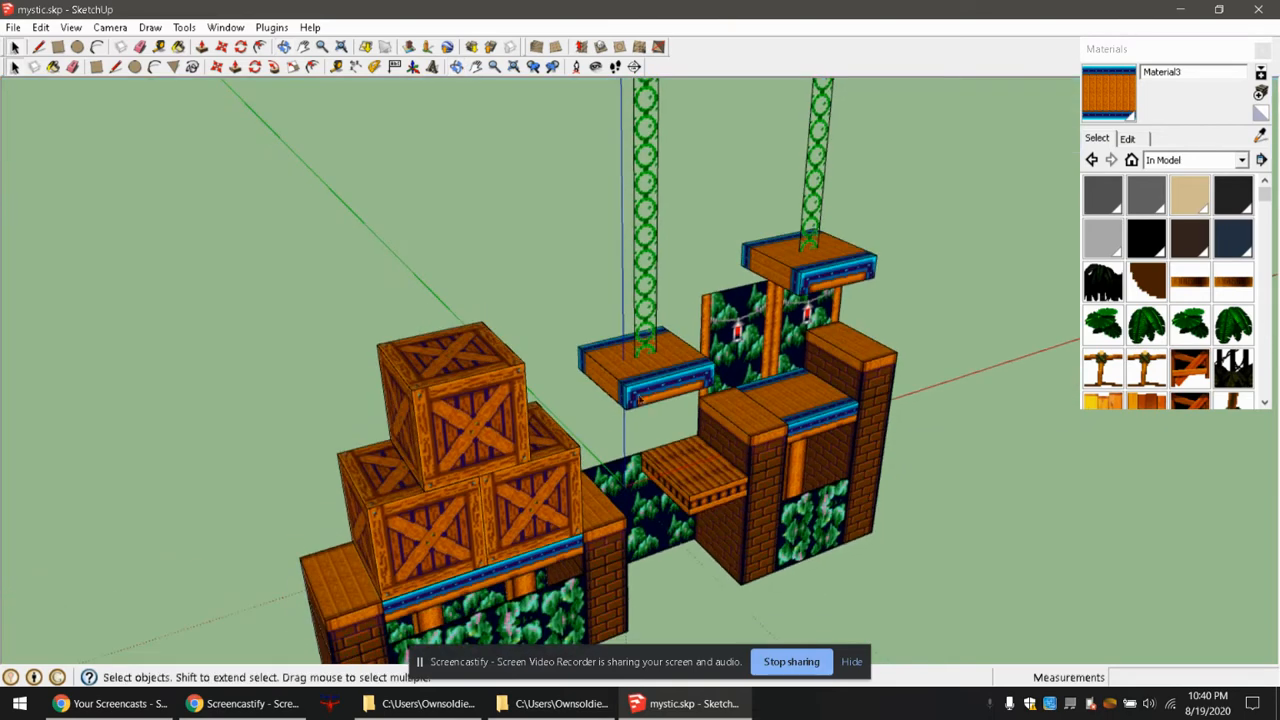
pyautogui.scroll(-2, 655, 385)
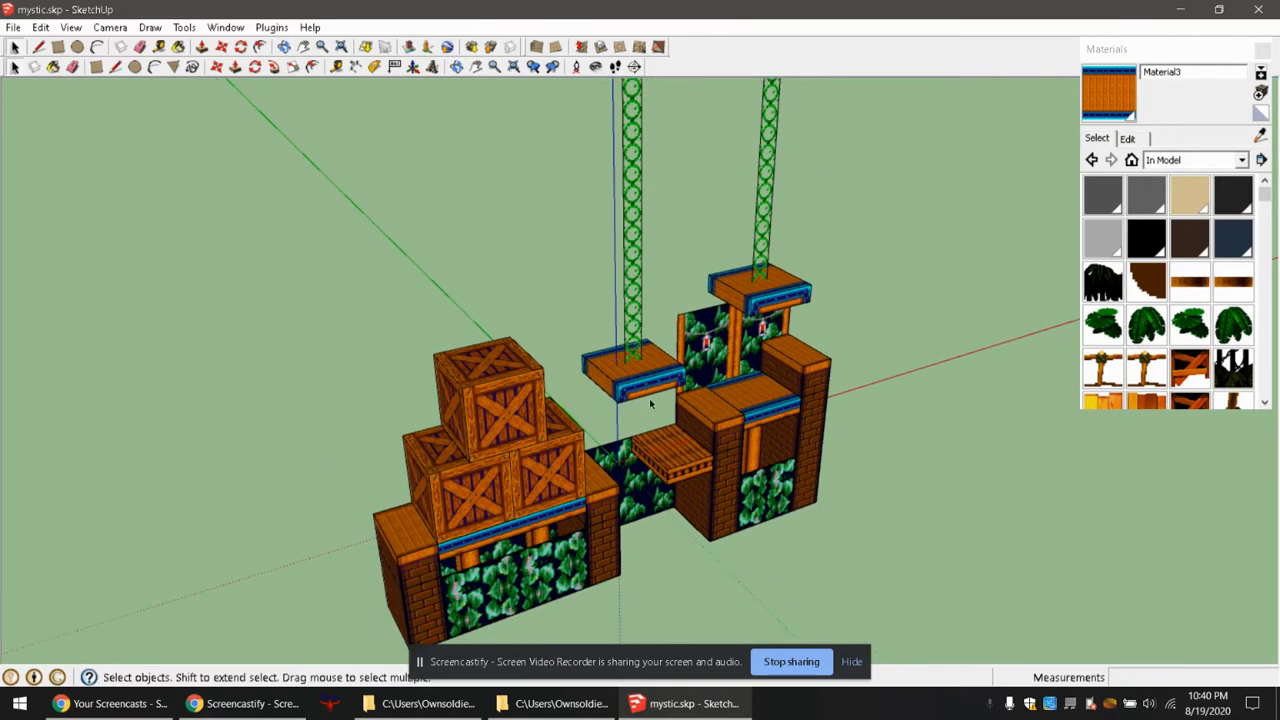
pyautogui.scroll(1, 660, 445)
pyautogui.moveTo(646, 440); pyautogui.dragTo(658, 446, button='middle')
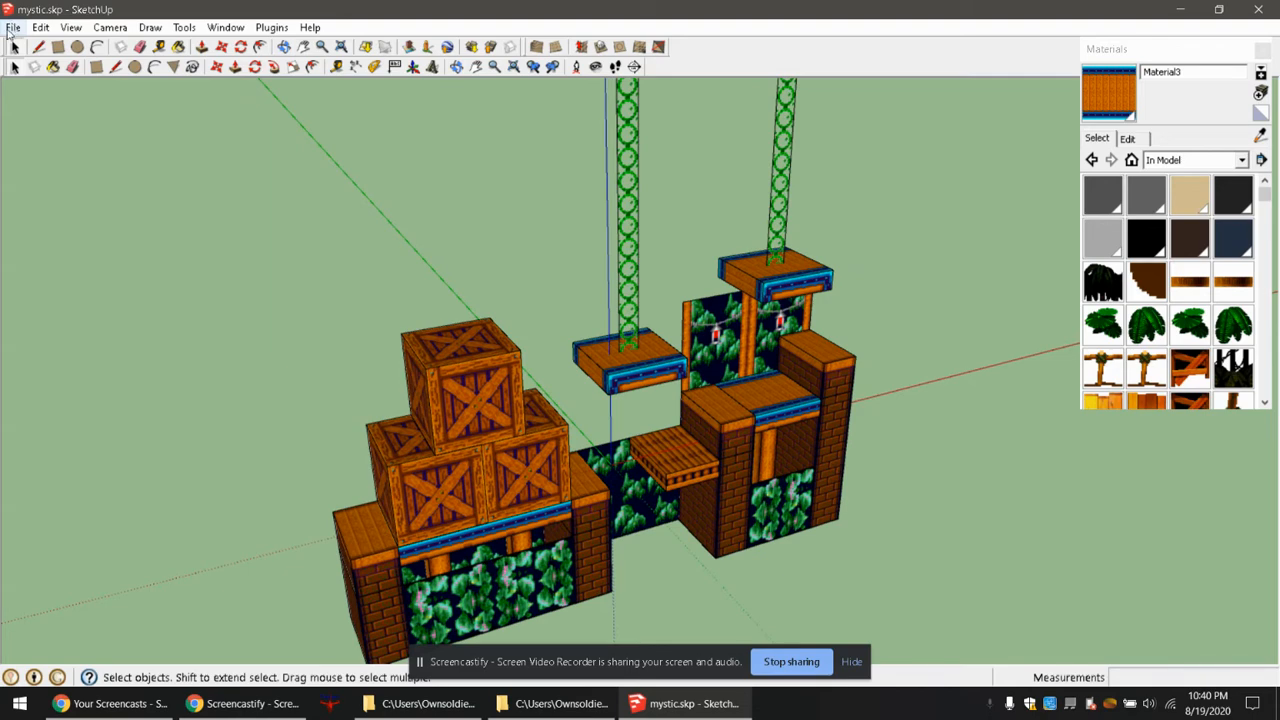
# Save the model and export it with OBJexporter as mystic.obj in the mystic folder, without converting the texture files to PNG.
pyautogui.click(12, 28)
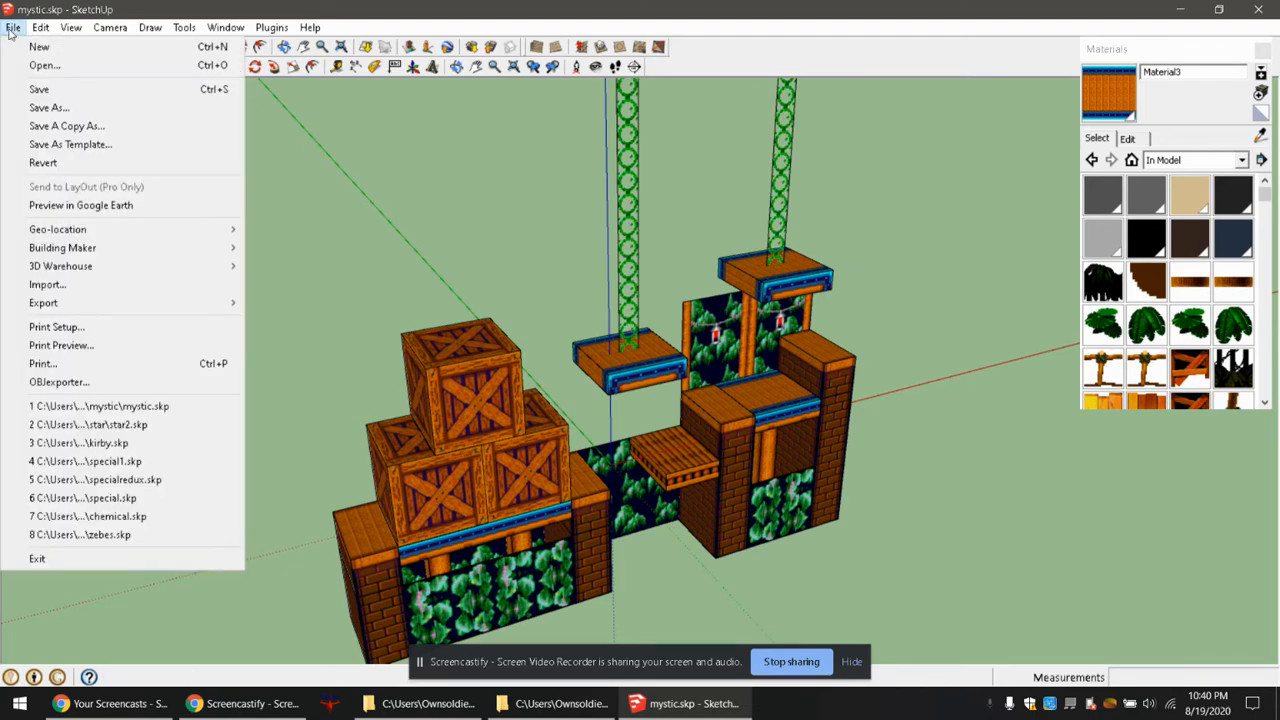
pyautogui.click(40, 88)
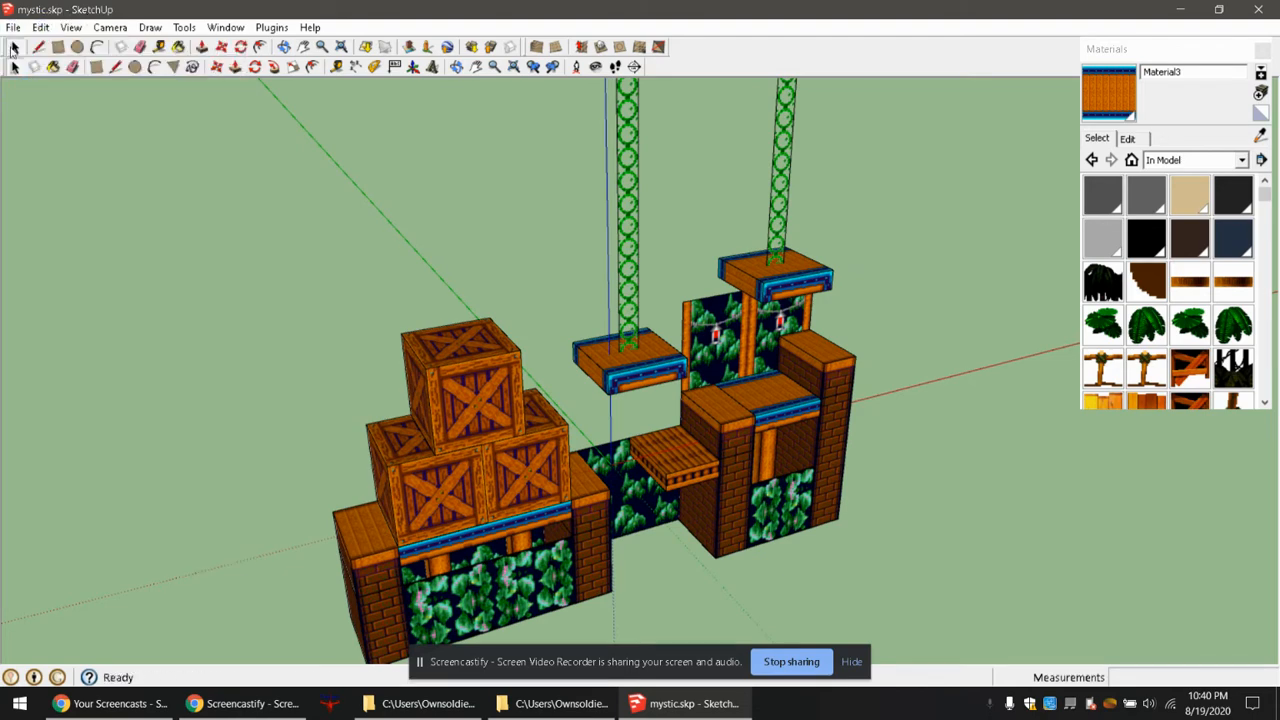
pyautogui.click(14, 30)
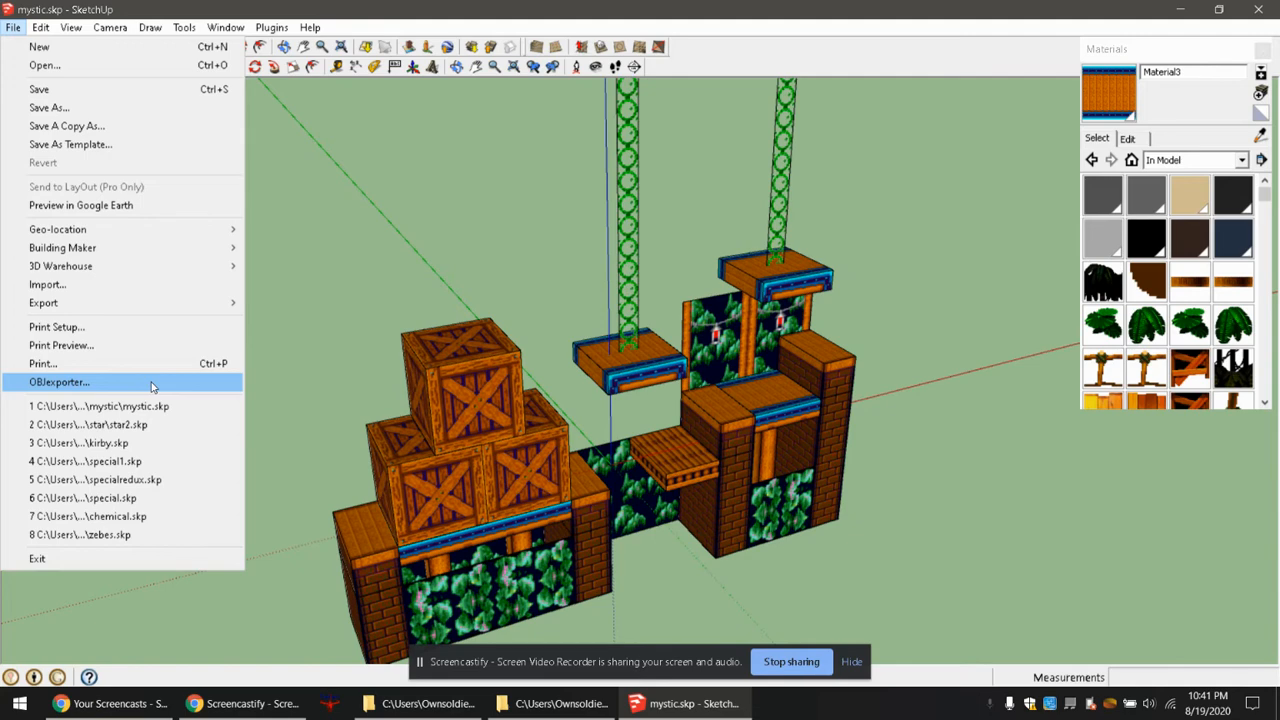
pyautogui.click(89, 383)
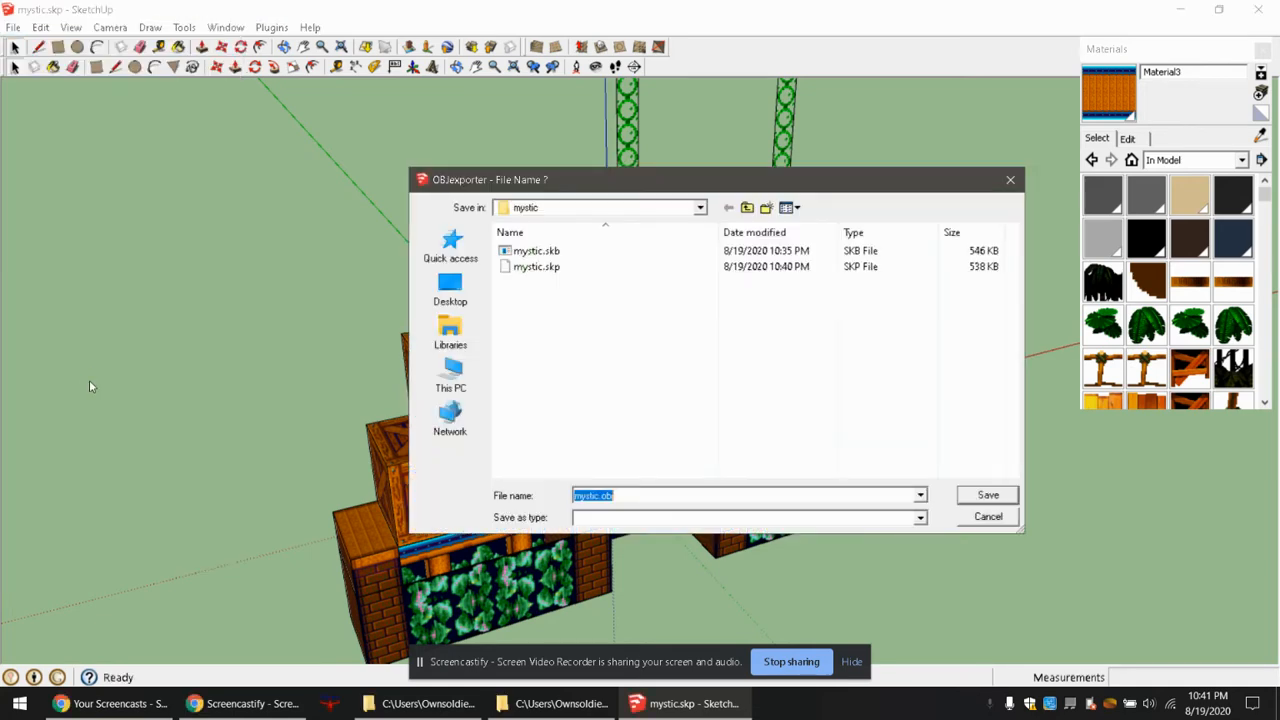
pyautogui.click(622, 494)
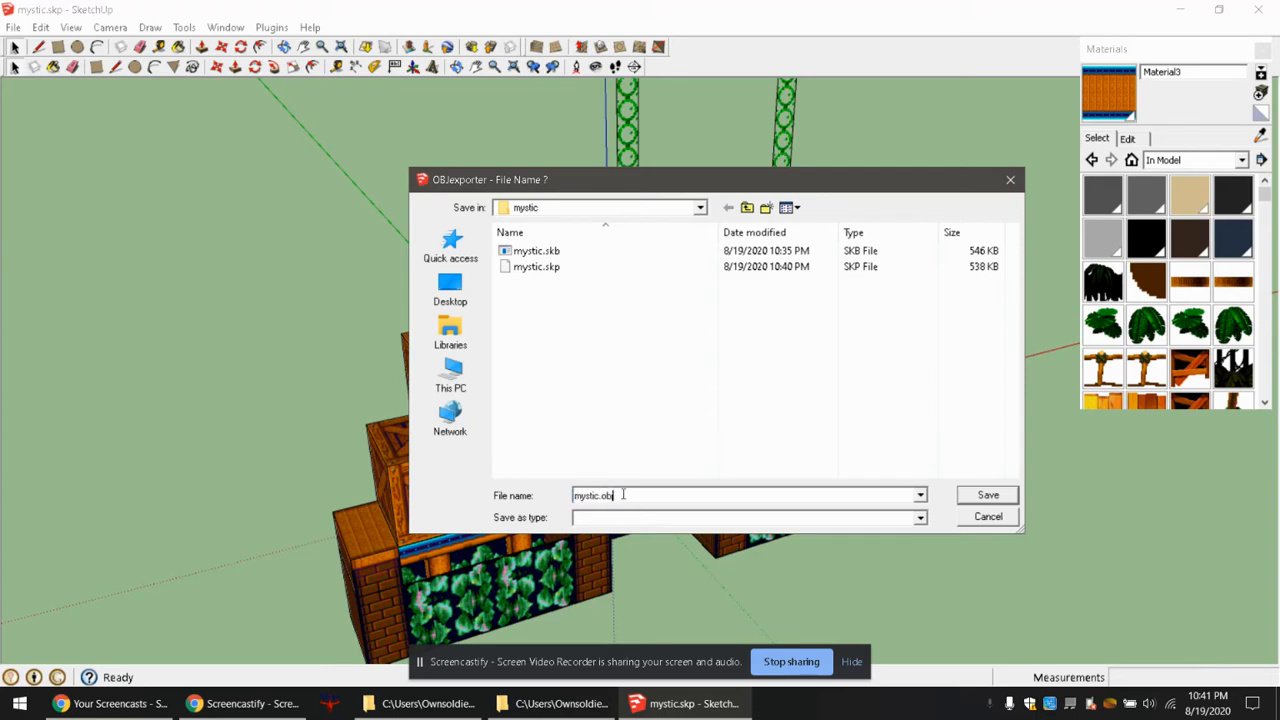
pyautogui.click(987, 495)
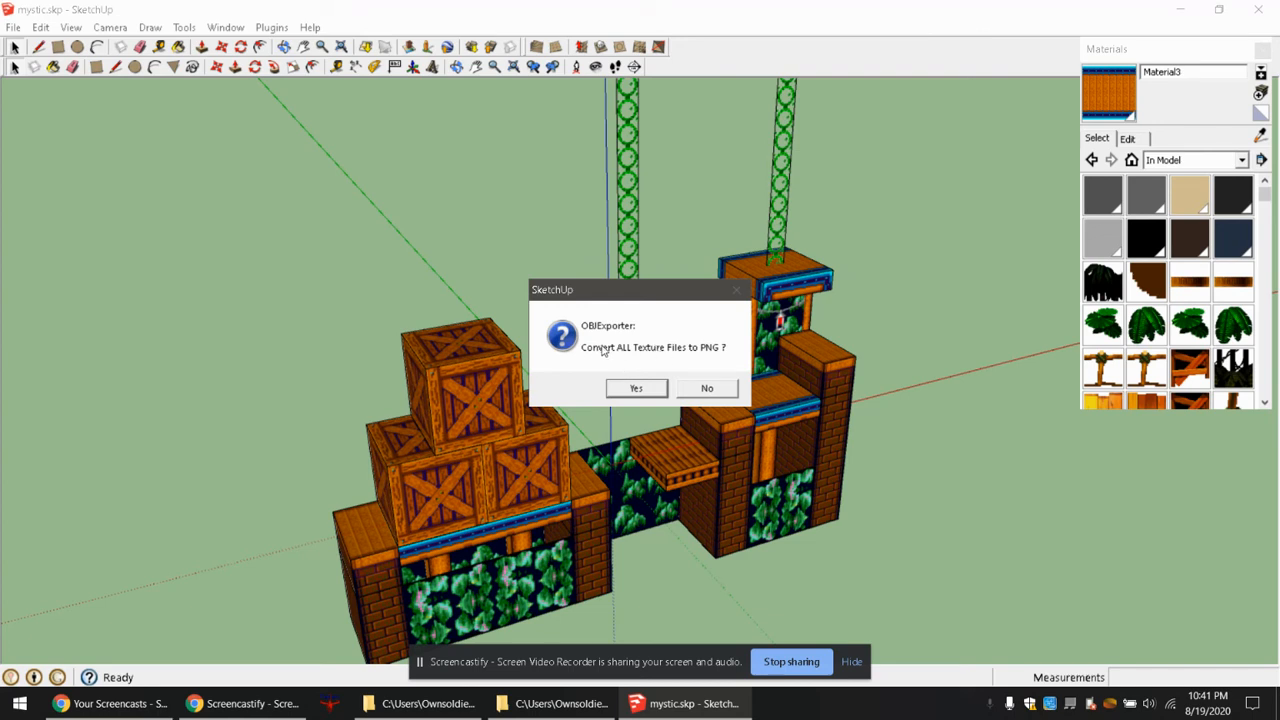
pyautogui.click(703, 393)
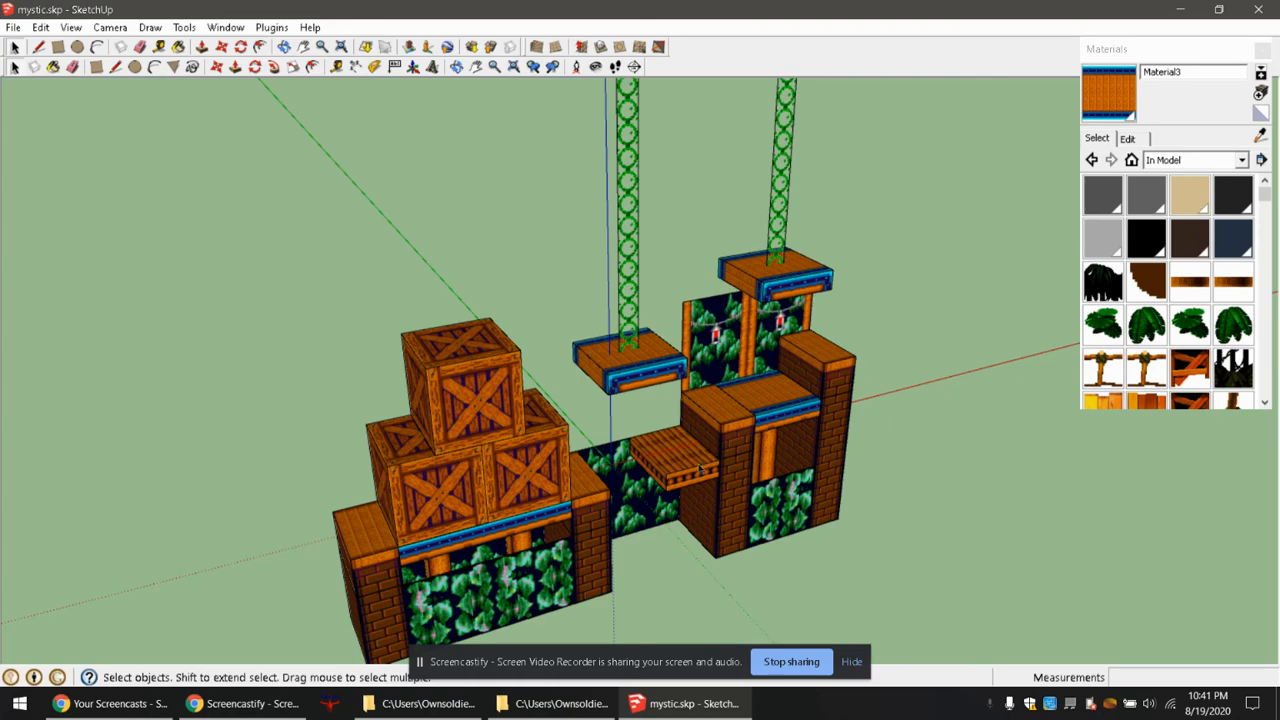
pyautogui.moveTo(702, 469); pyautogui.dragTo(646, 438, button='middle')
pyautogui.keyDown('shift'); pyautogui.moveTo(649, 588); pyautogui.dragTo(647, 477, button='middle'); pyautogui.keyUp('shift')
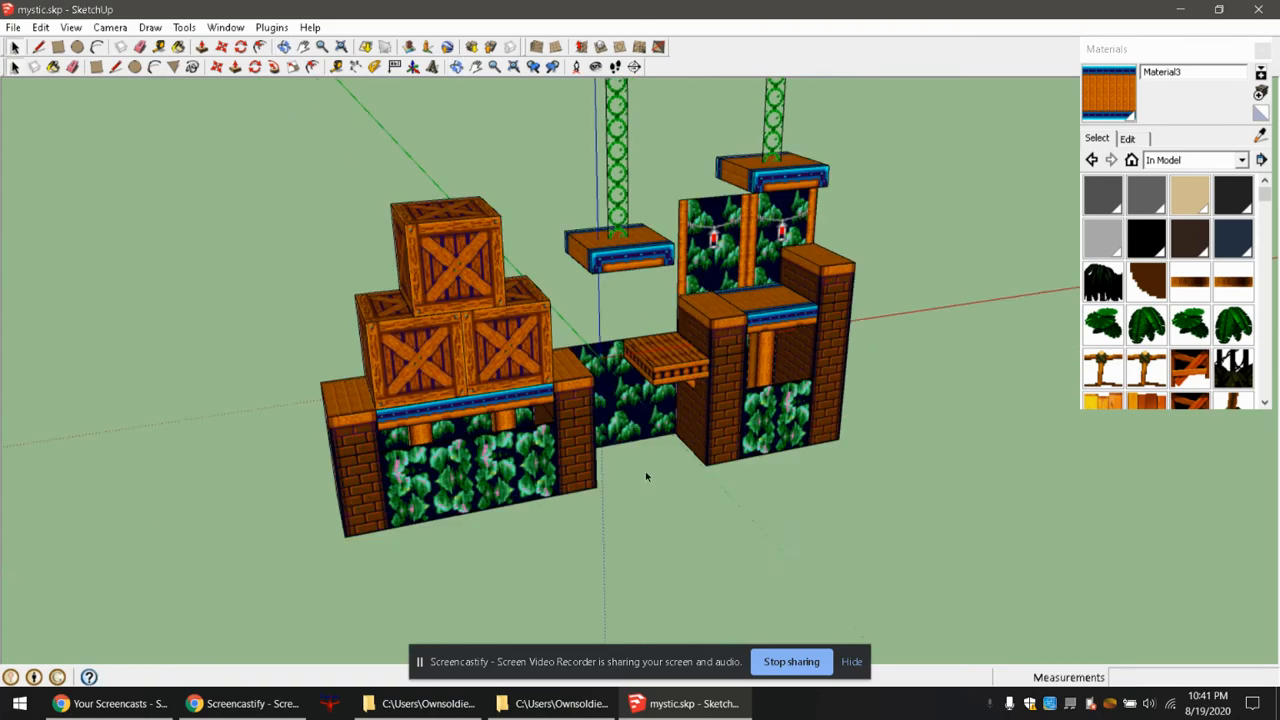
pyautogui.scroll(3, 603, 368)
pyautogui.moveTo(603, 368)
pyautogui.mouseDown(button='middle')
pyautogui.moveTo(717, 403)
pyautogui.moveTo(633, 357)
pyautogui.moveTo(633, 392)
pyautogui.moveTo(600, 390)
pyautogui.mouseUp(button='middle')
pyautogui.scroll(-2, 633, 392)
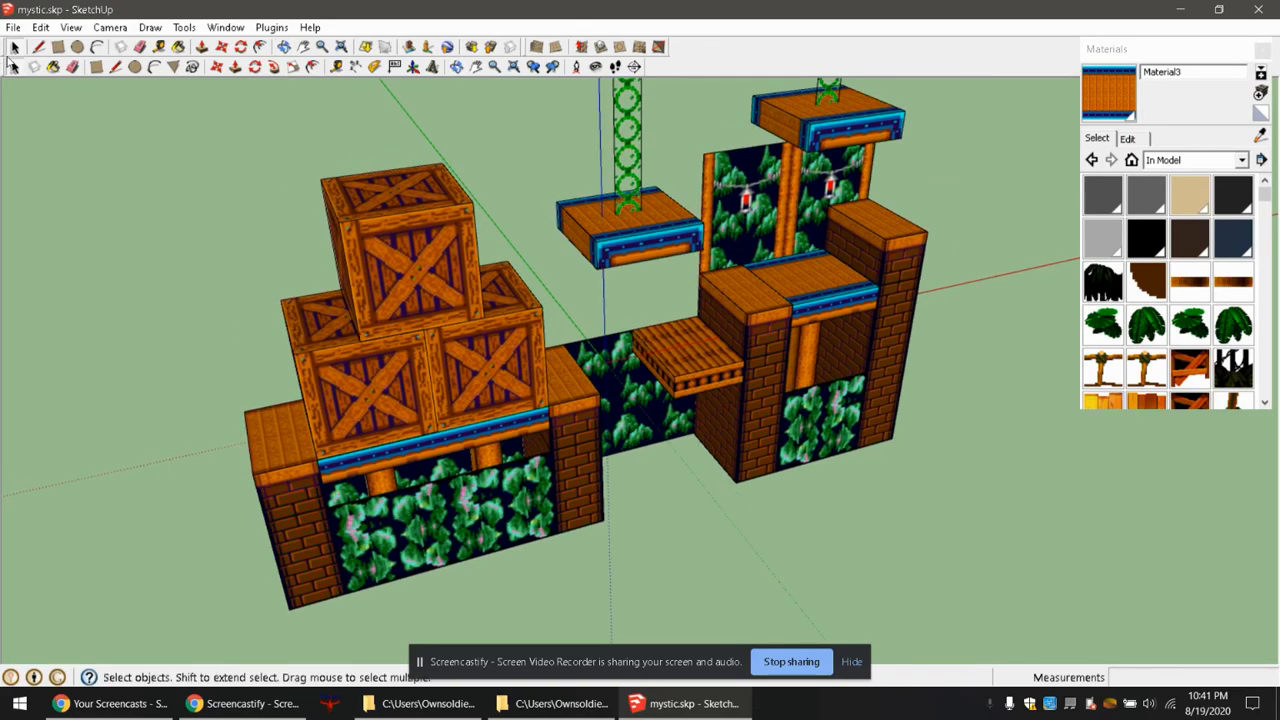